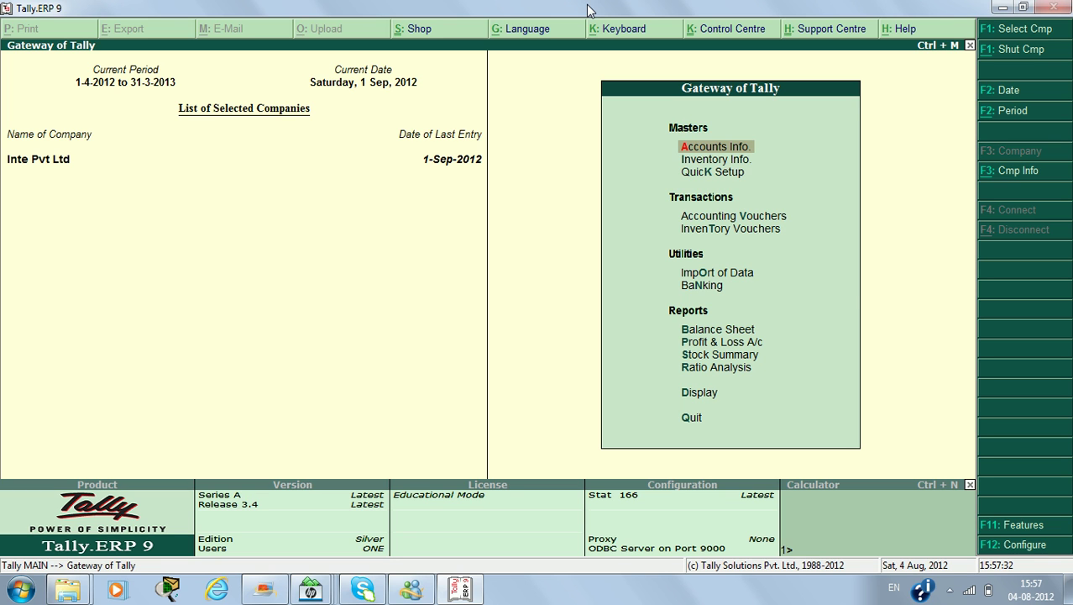
key(Down)
key(Down)
key(Down)
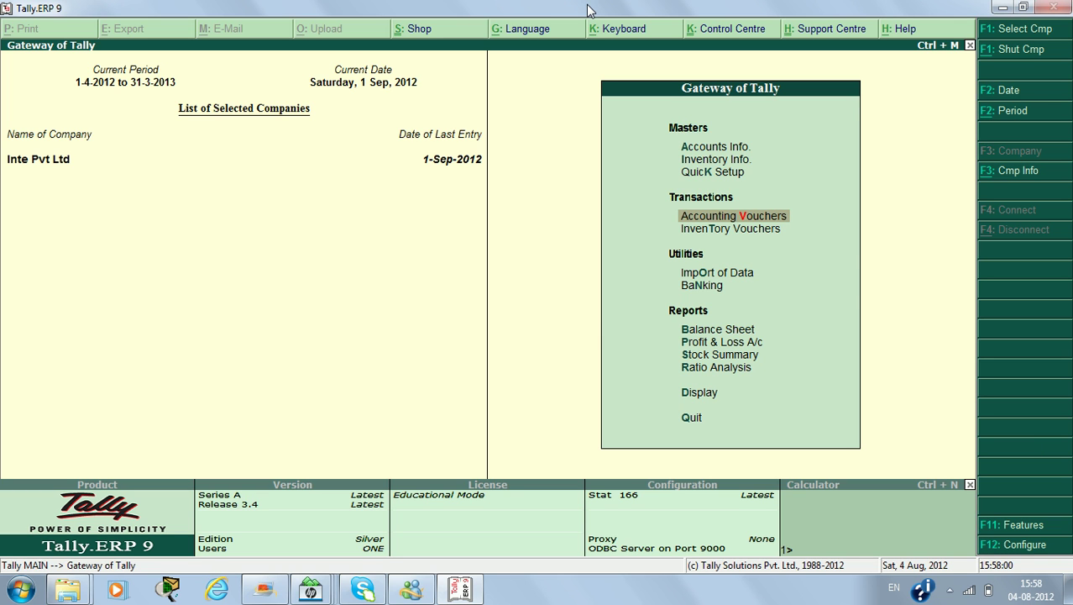
key(Up)
key(Up)
key(Up)
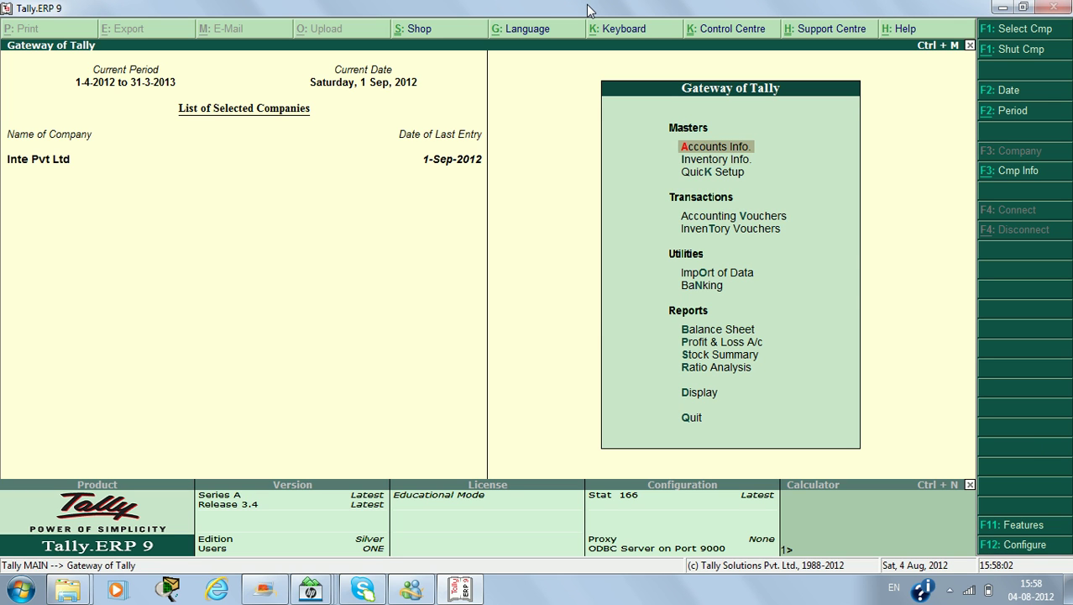
Open Accounts Info. and review which master types are available for the company
key(Return)
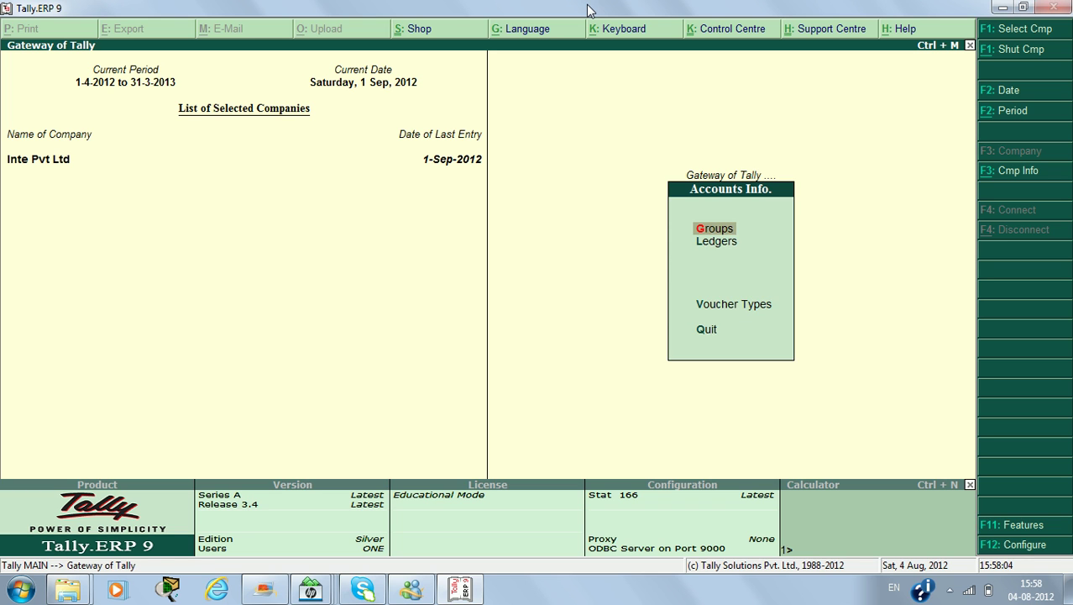
key(Down)
key(Down)
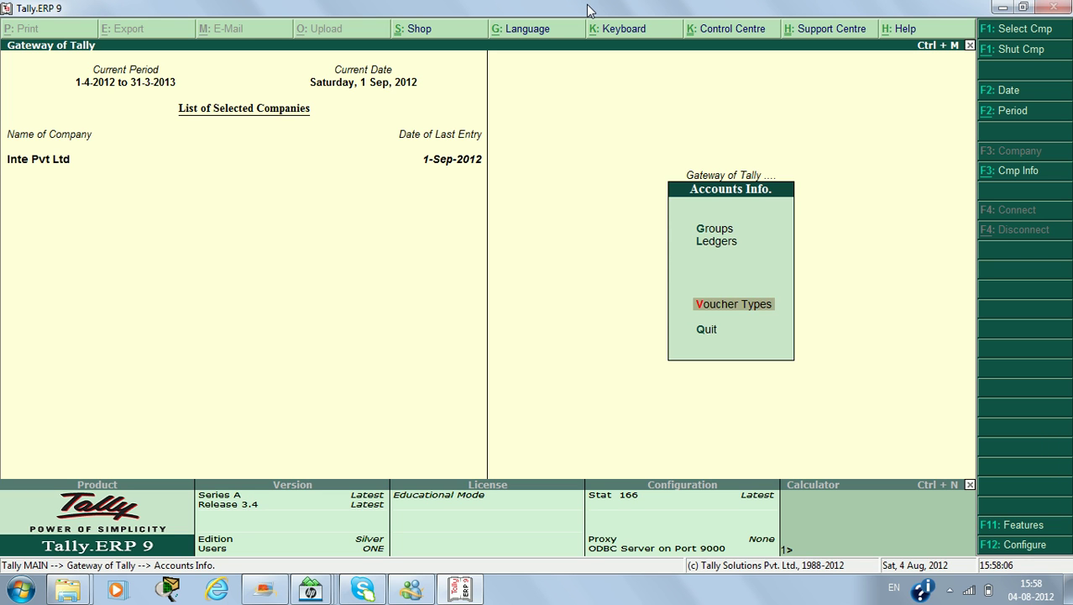
key(Up)
key(Up)
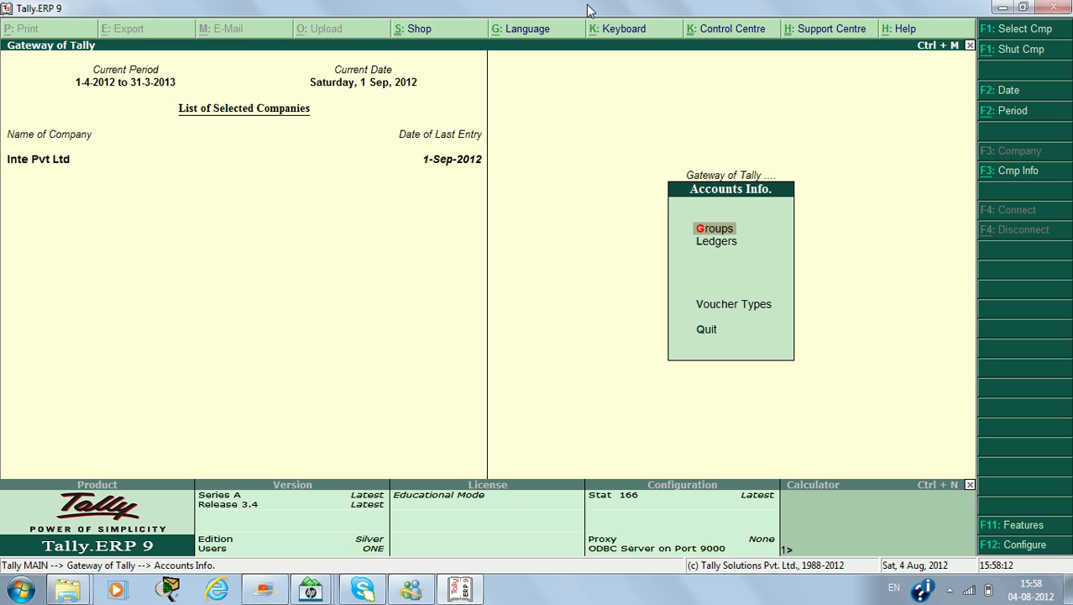
Set Maintain Cost Centres to Yes in the company's Accounting Features
key(F11)
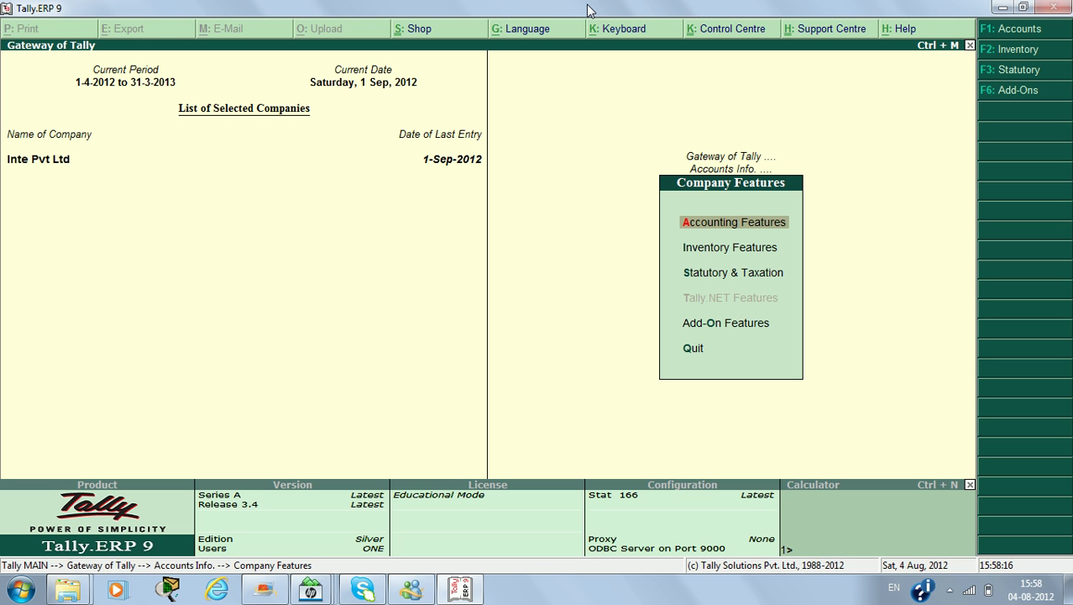
key(Return)
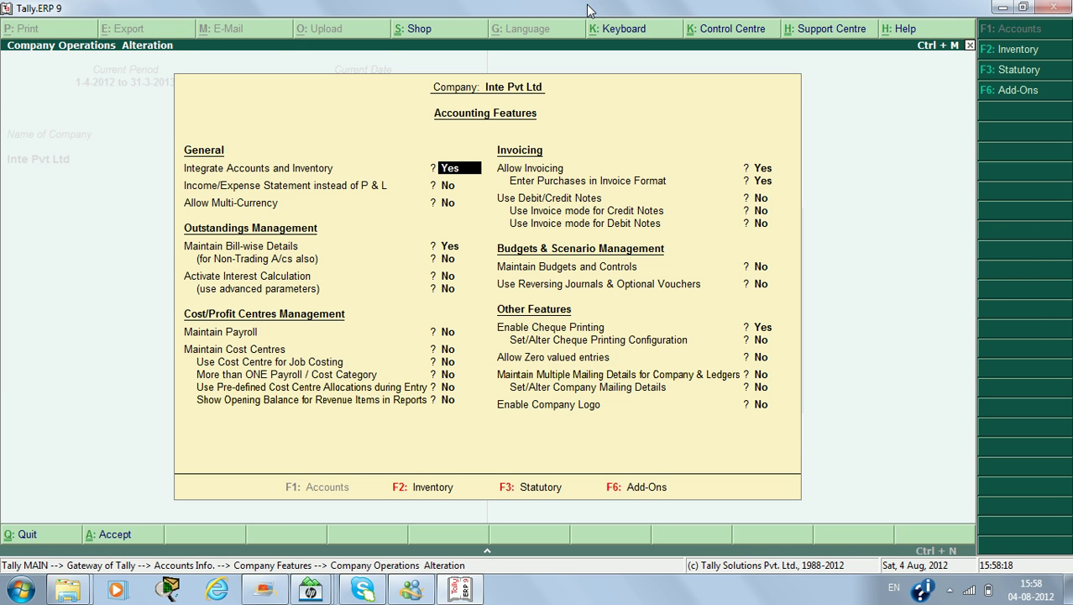
key(Return)
key(Return)
key(Return)
key(Return)
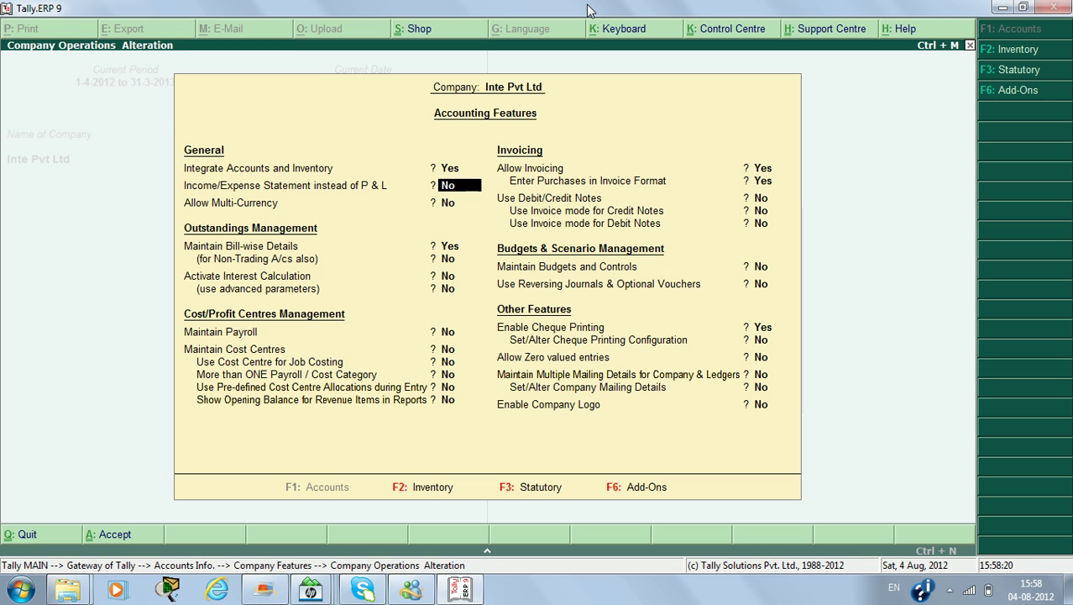
key(Return)
key(Return)
key(Return)
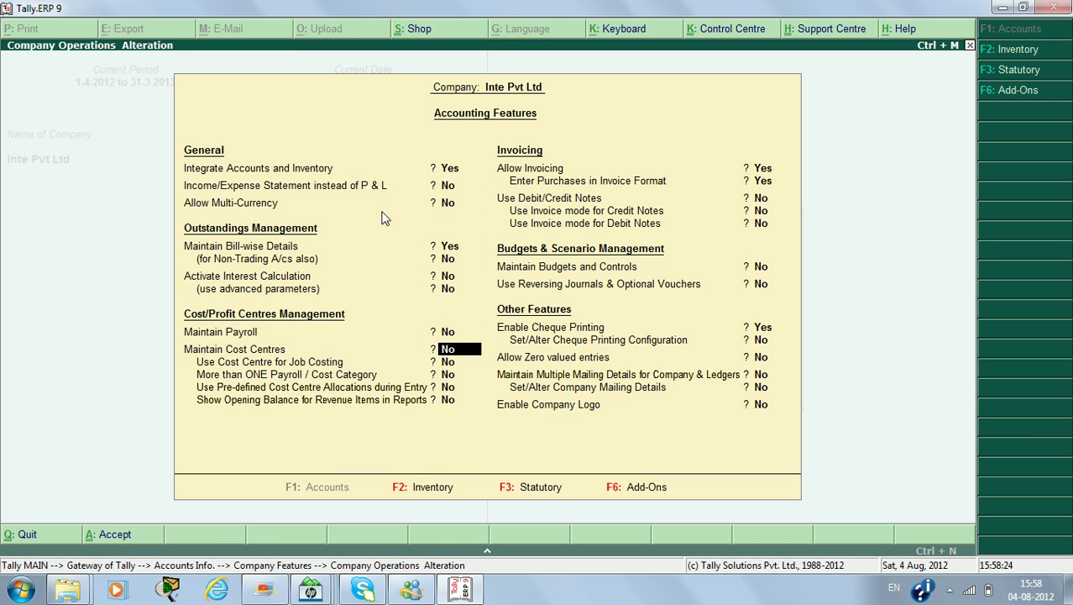
text(y)
key(Return)
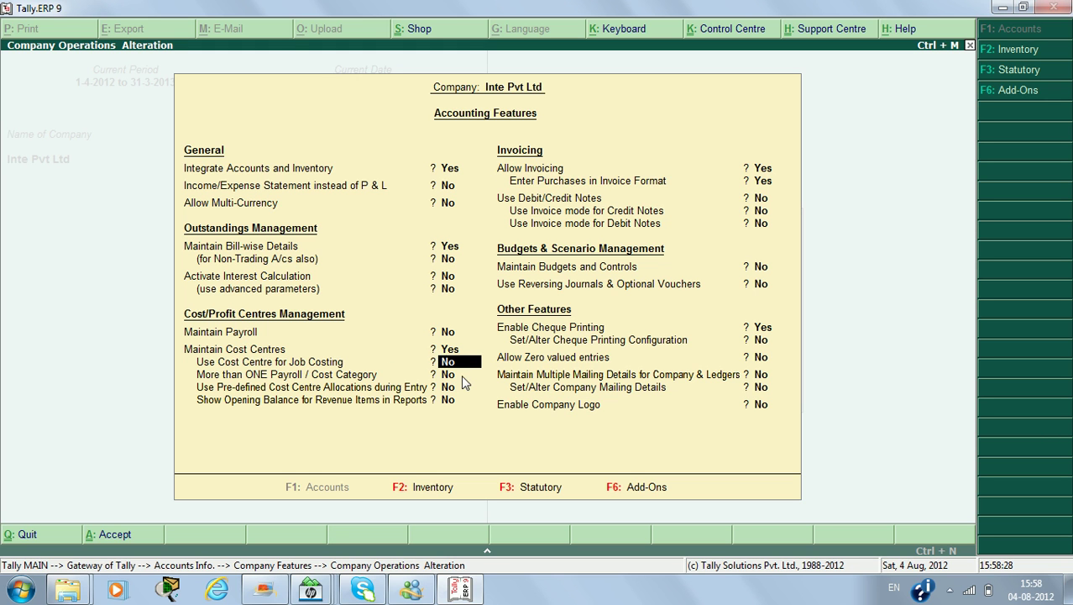
Set More than ONE Payroll / Cost Category to Yes and save the accounting features
key(Return)
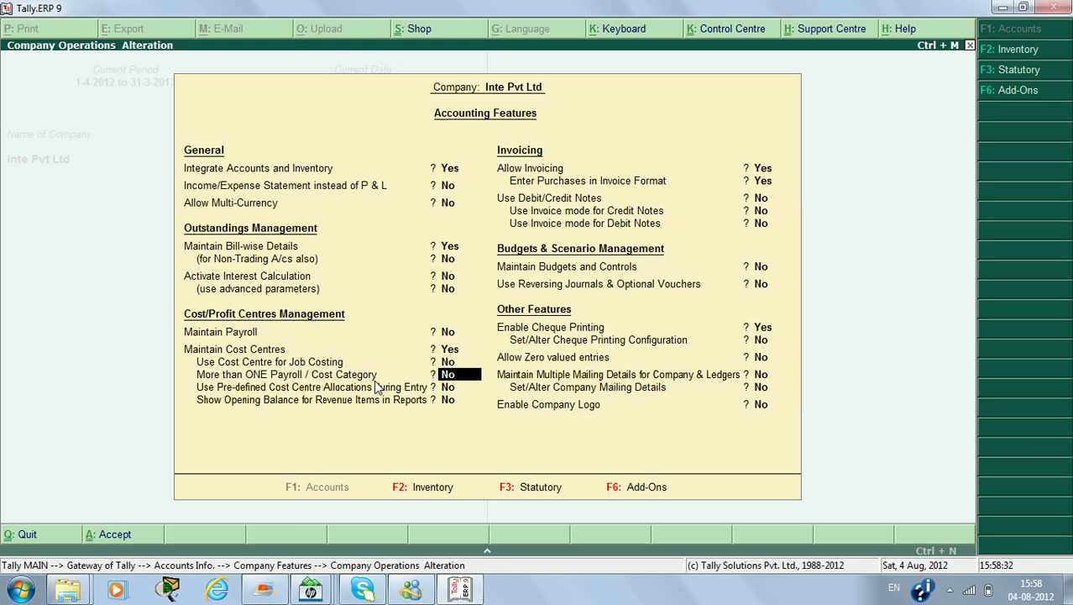
key(y)
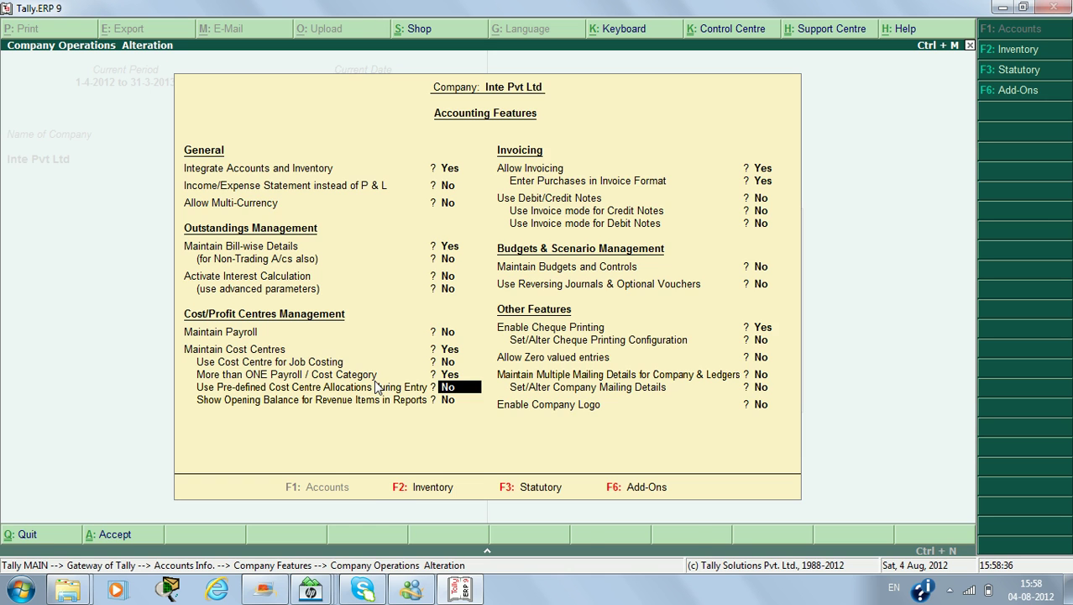
key(ctrl+a)
key(Escape)
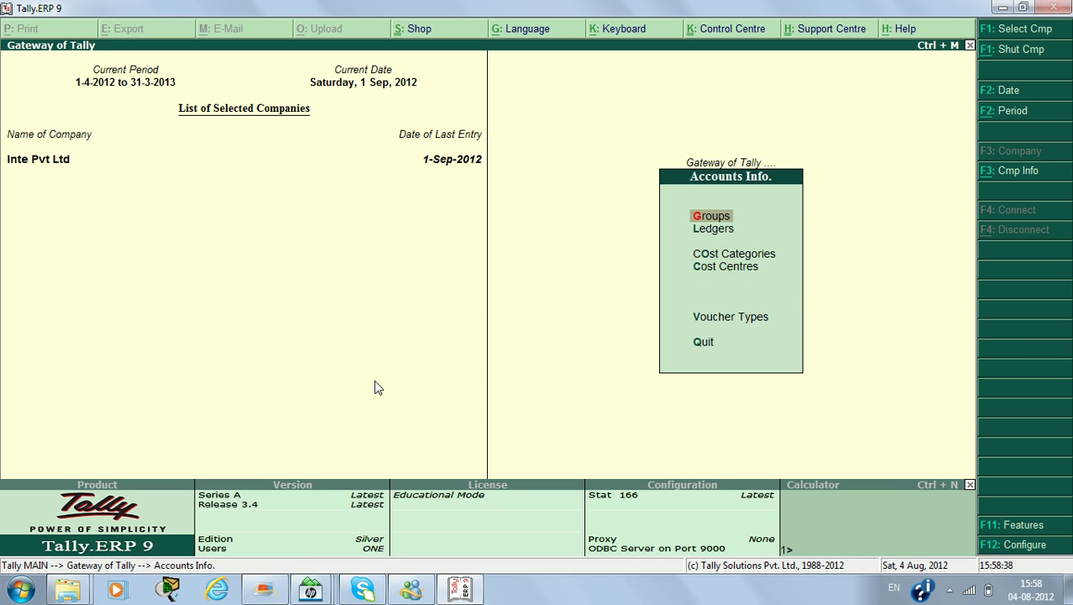
Create a single cost category named Rent, keeping the default revenue and non-revenue allocation settings
key(Down)
key(Down)
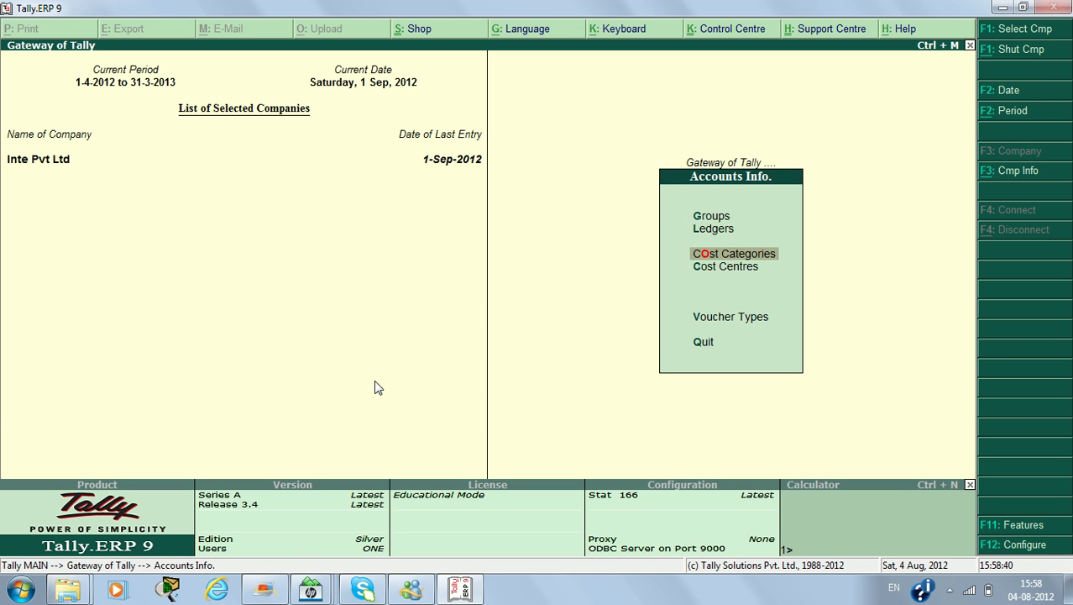
key(Down)
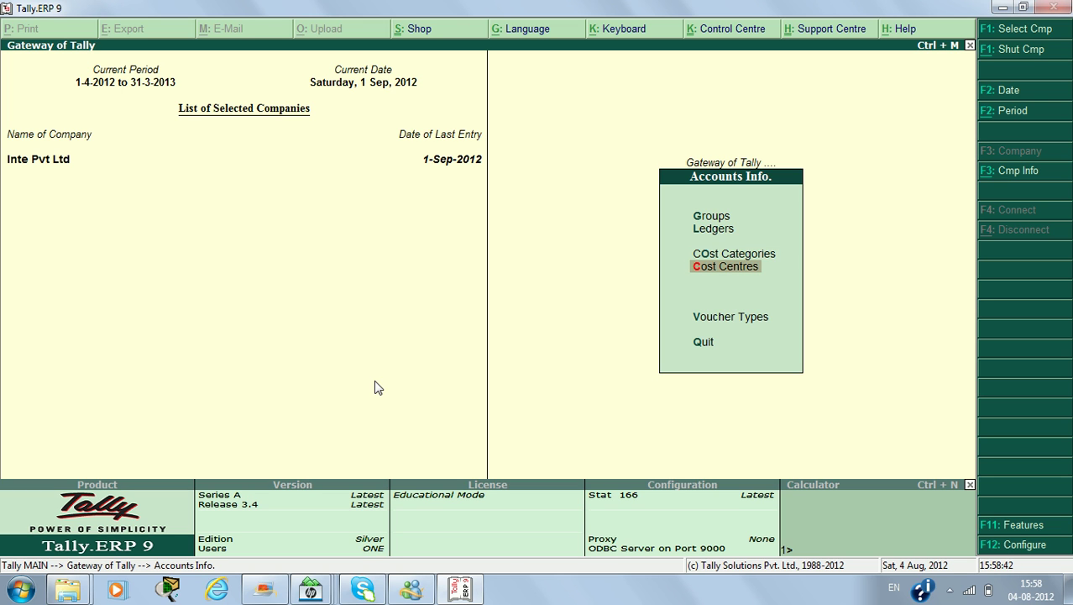
key(Up)
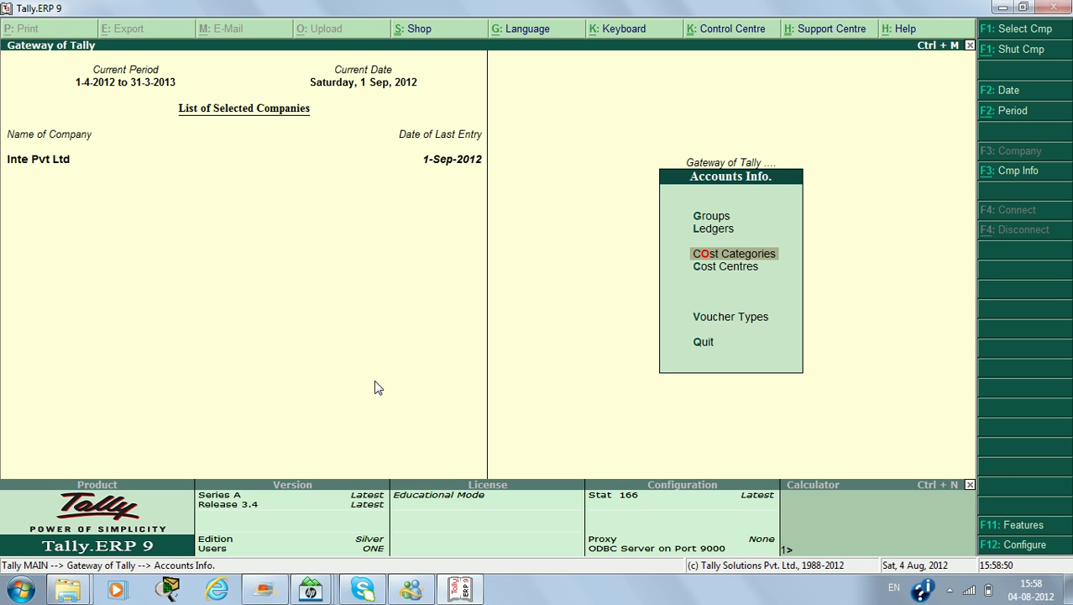
key(Down)
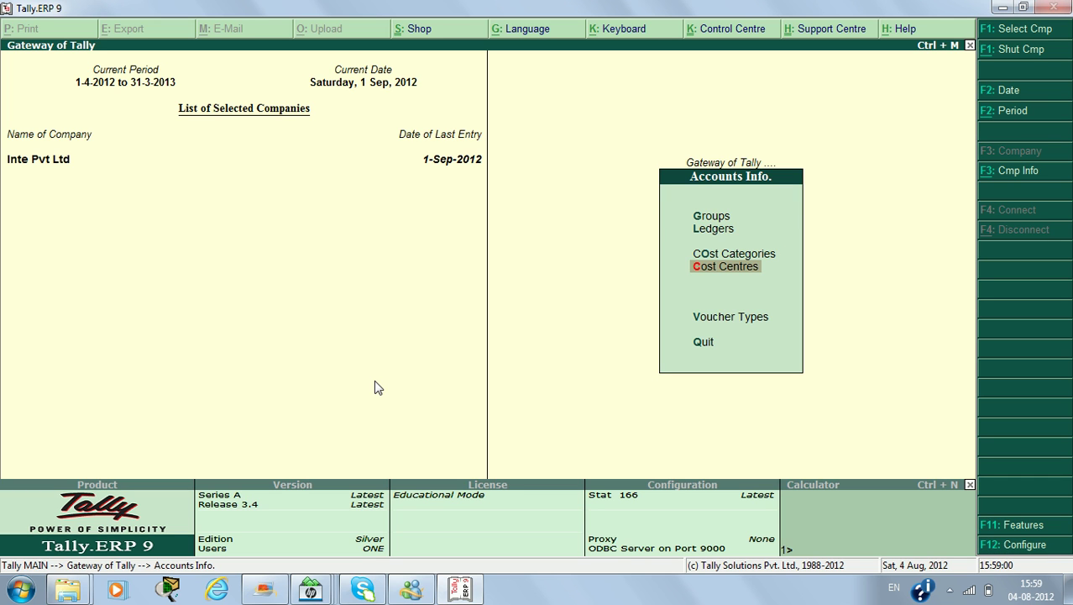
key(Up)
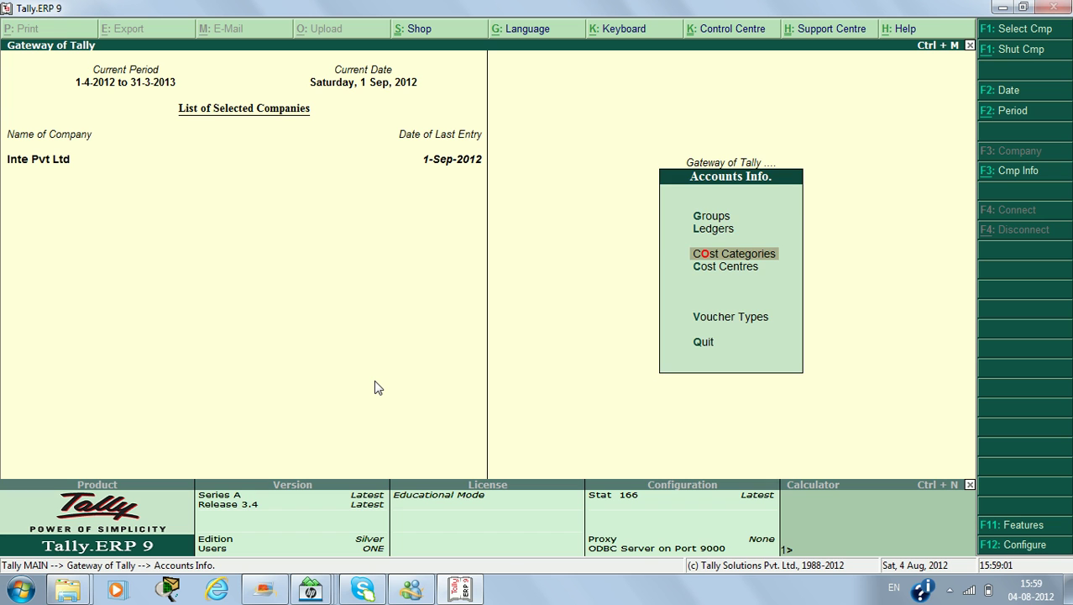
key(Return)
key(Return)
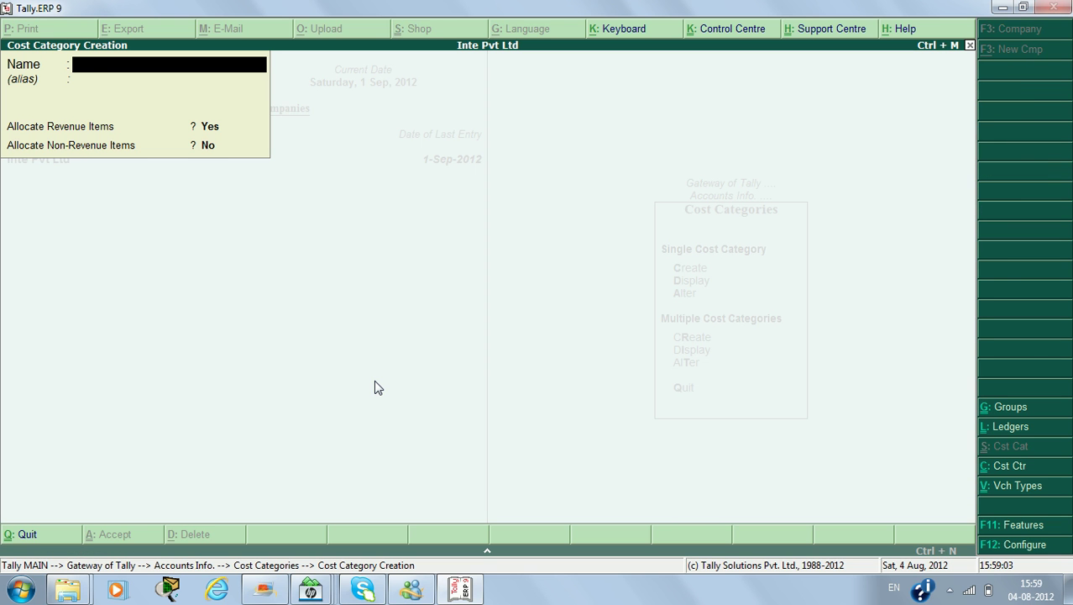
text(Rent)
key(Return)
key(Return)
key(Return)
key(Return)
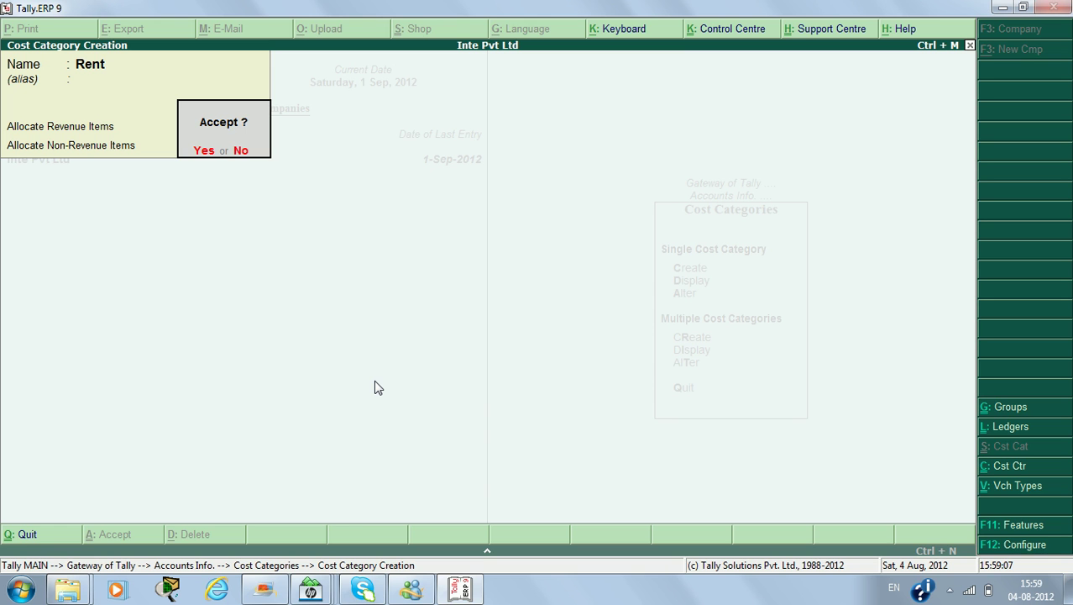
key(Return)
Create a cost category named Salary with revenue allocation Yes and non-revenue allocation No, and leave category creation
text(Salry)
key(BackSpace)
key(BackSpace)
text(ary)
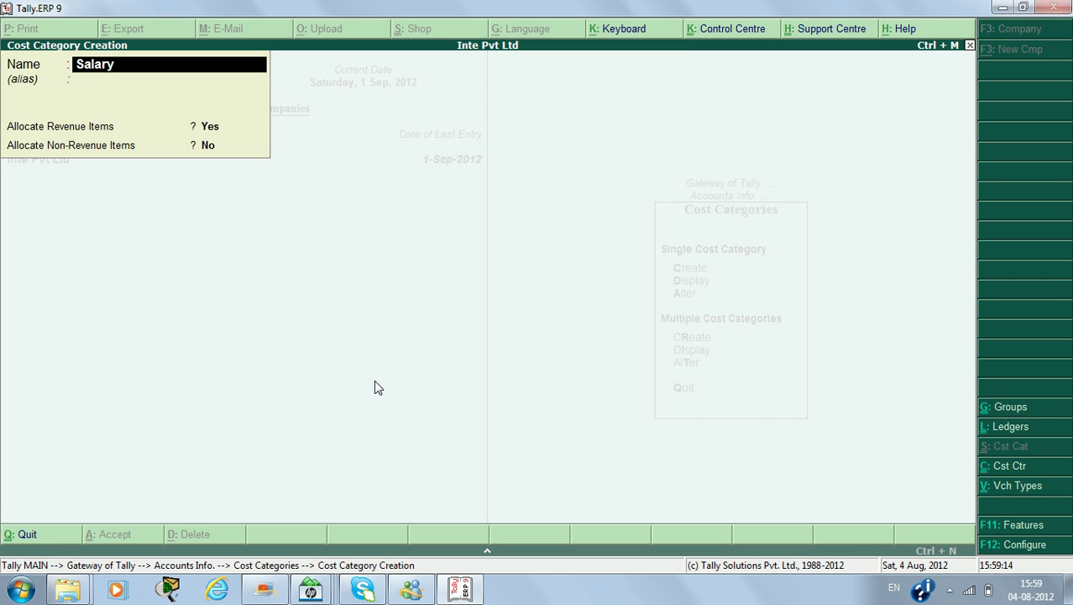
key(Return)
key(Return)
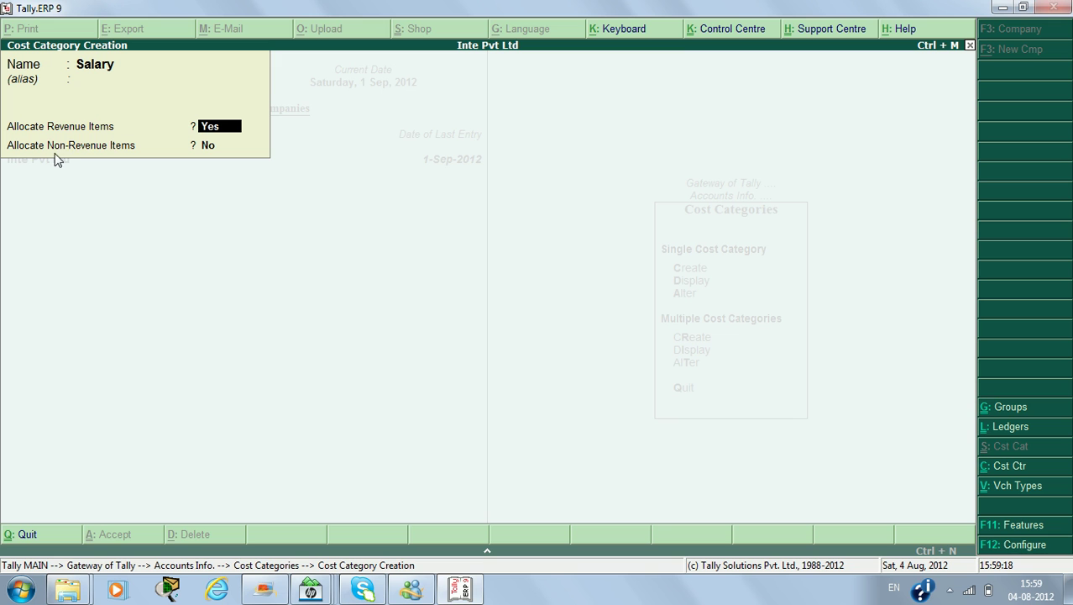
click(209, 150)
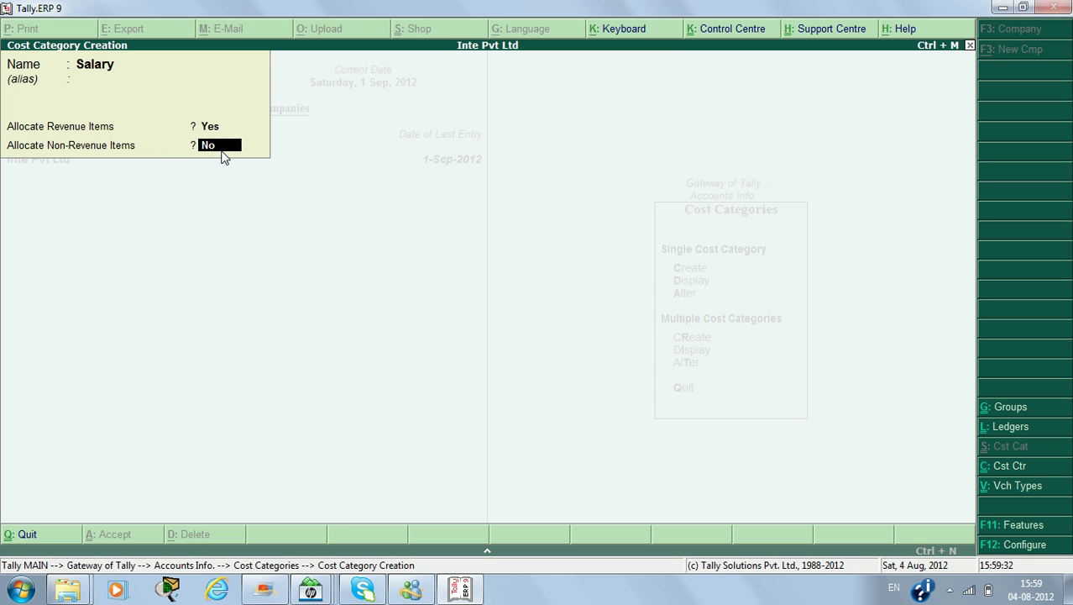
key(Return)
key(Return)
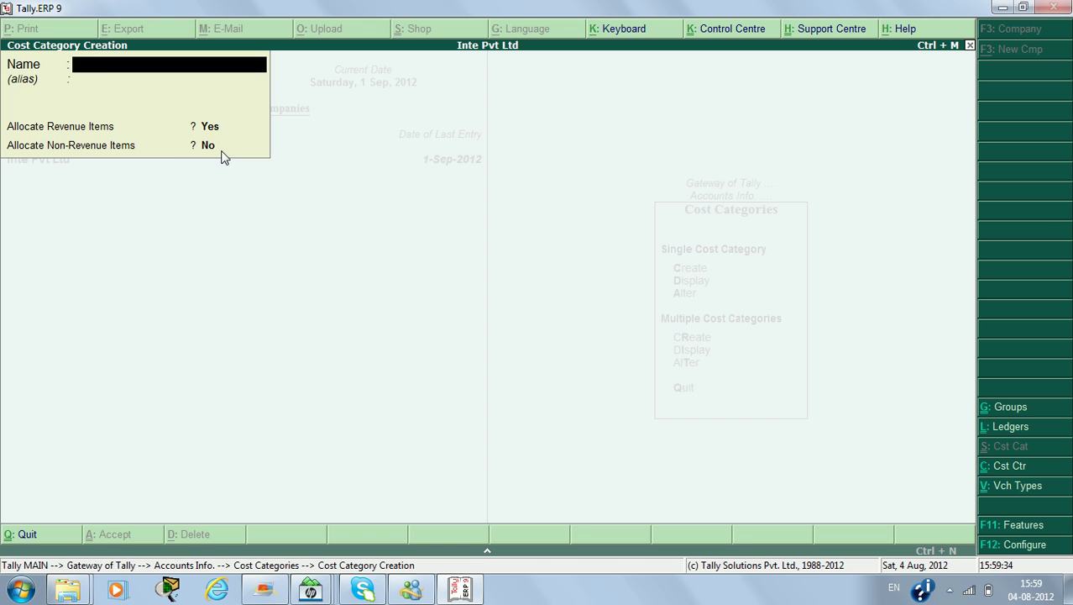
key(Escape)
key(Escape)
Create a cost centre named Sonipat Branch in the Rent category, under Primary
key(Down)
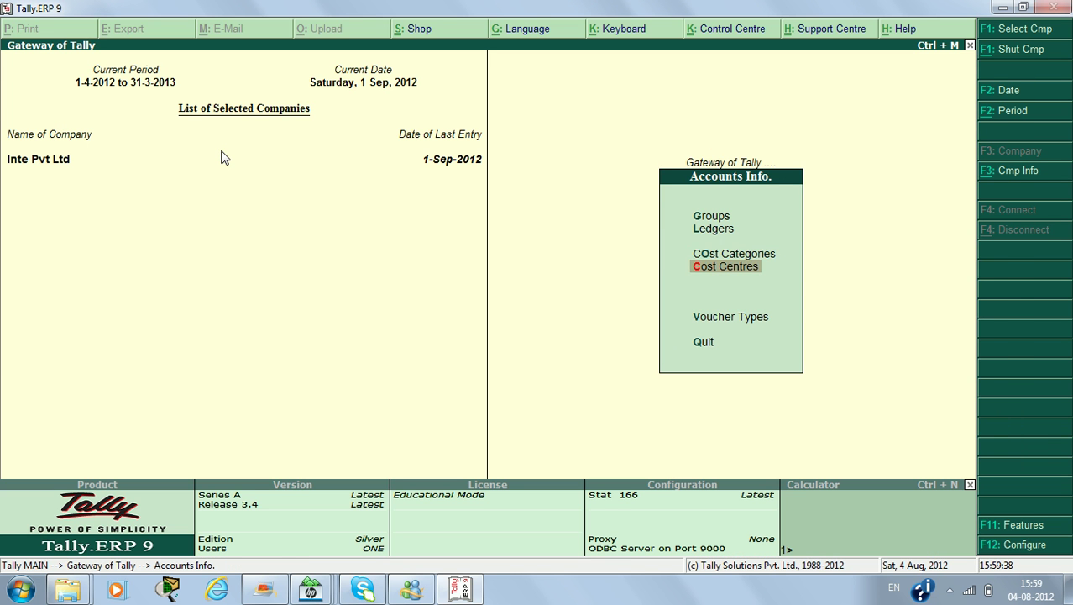
key(Return)
key(Return)
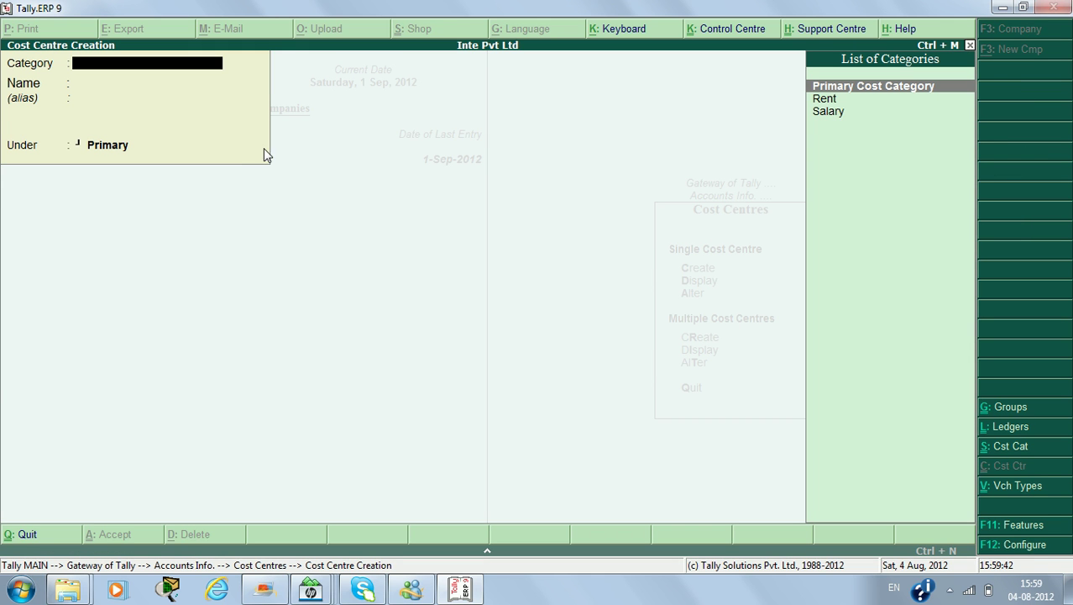
click(825, 102)
click(823, 102)
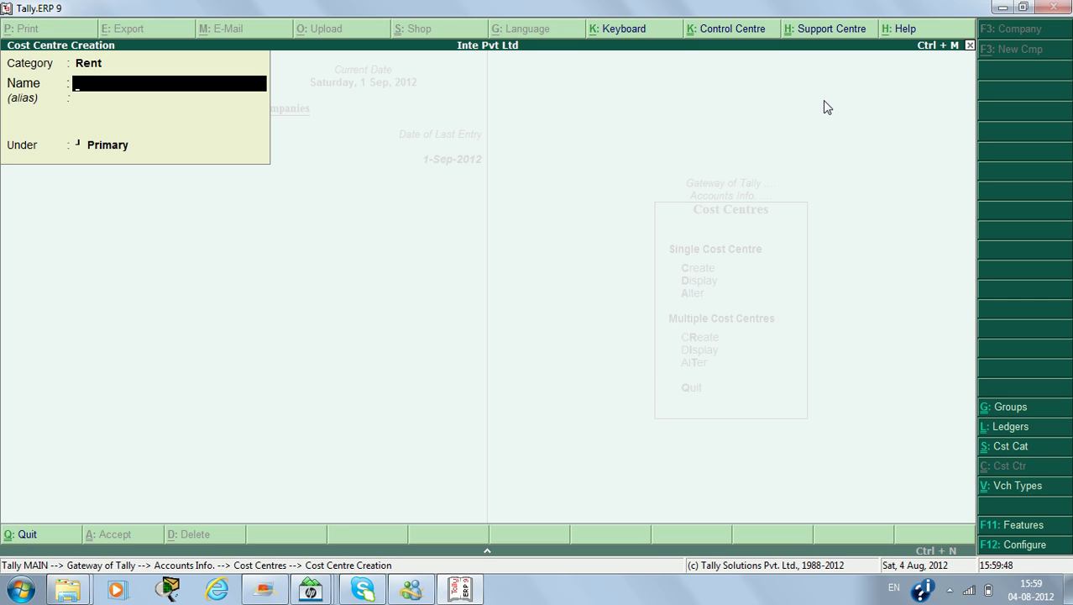
text(Sonipat Bran)
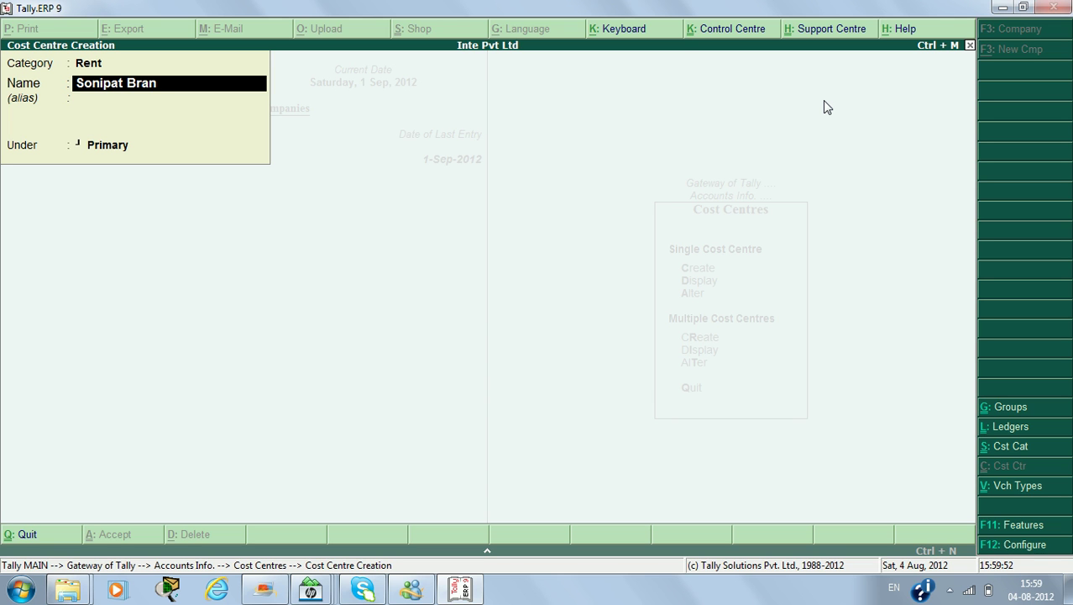
text(ch)
key(Return)
key(Return)
key(Return)
key(Return)
Create a second Rent cost centre named Psnipat Branch under Primary, and return to the Gateway of Tally
text(Psnipat)
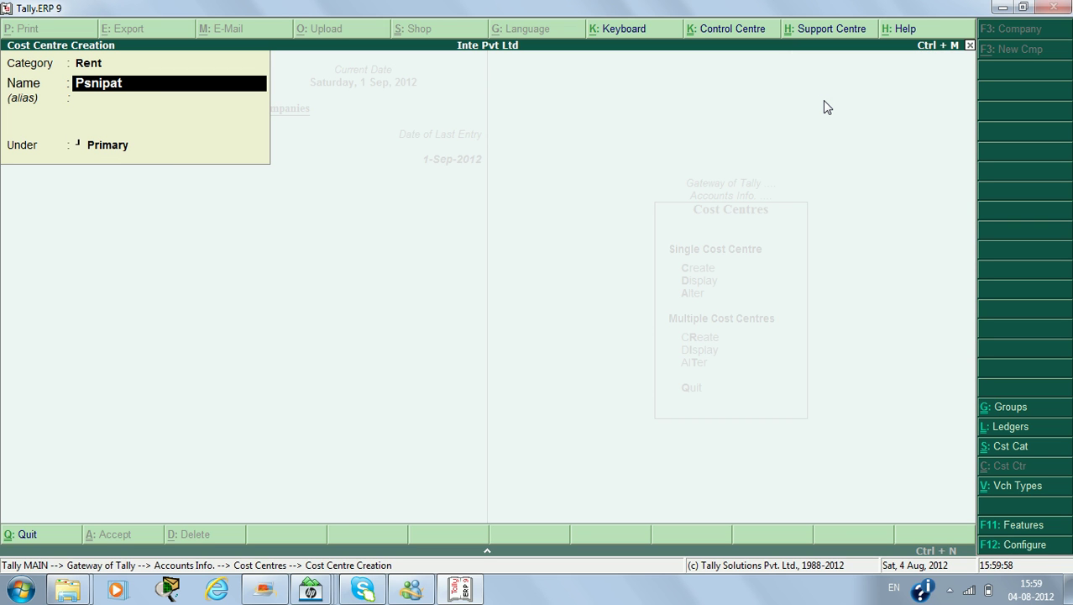
text( Branch)
key(Return)
key(Return)
key(Return)
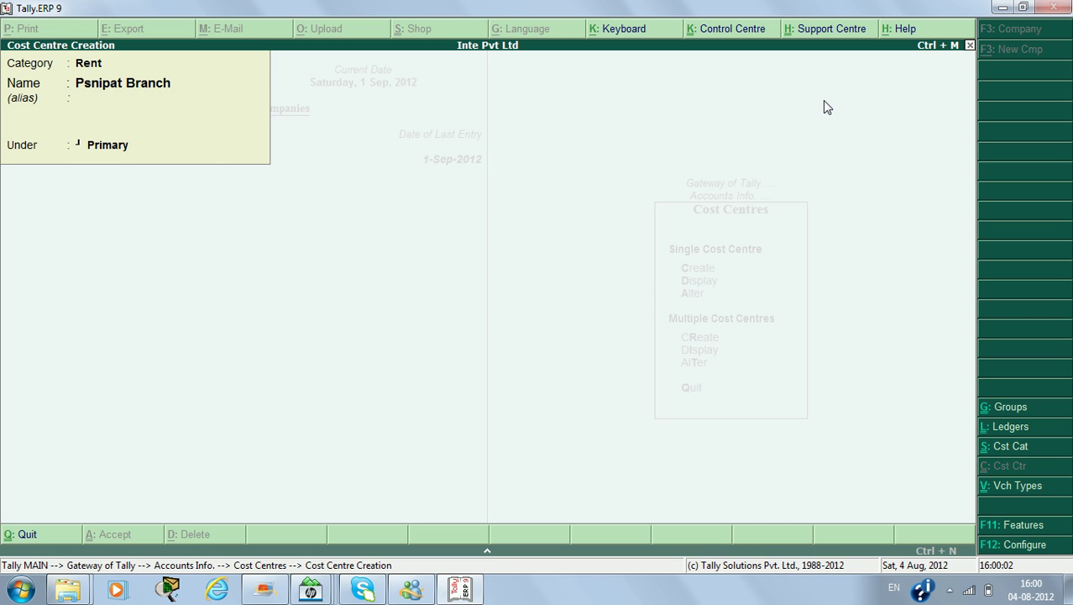
key(Return)
key(Escape)
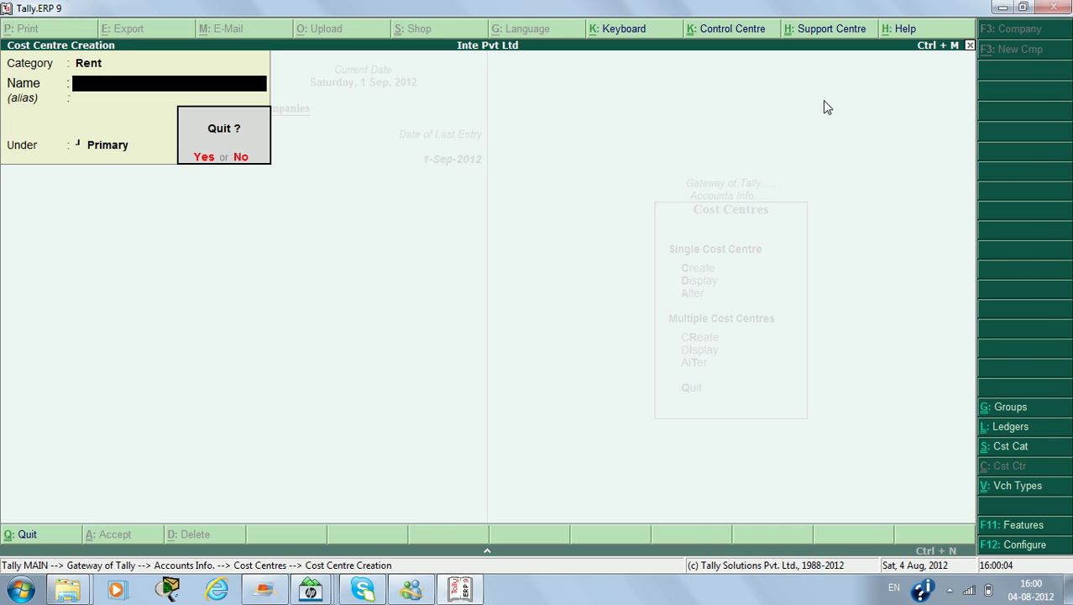
key(Return)
key(Escape)
key(Escape)
Open accounting voucher creation and switch it to a Payment voucher
key(Down)
key(Down)
key(Down)
key(Down)
key(Up)
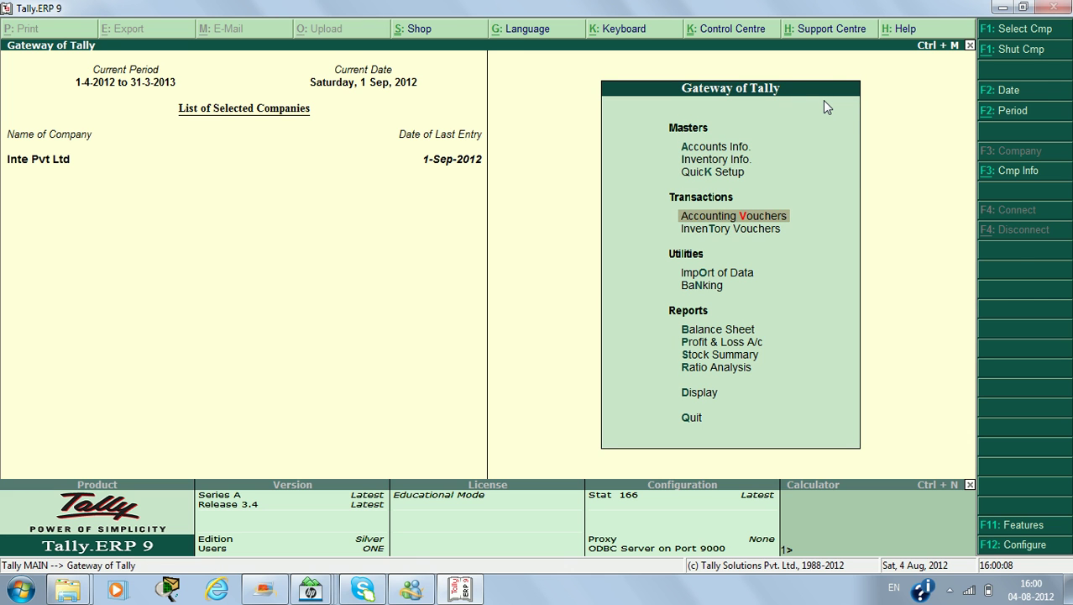
key(Return)
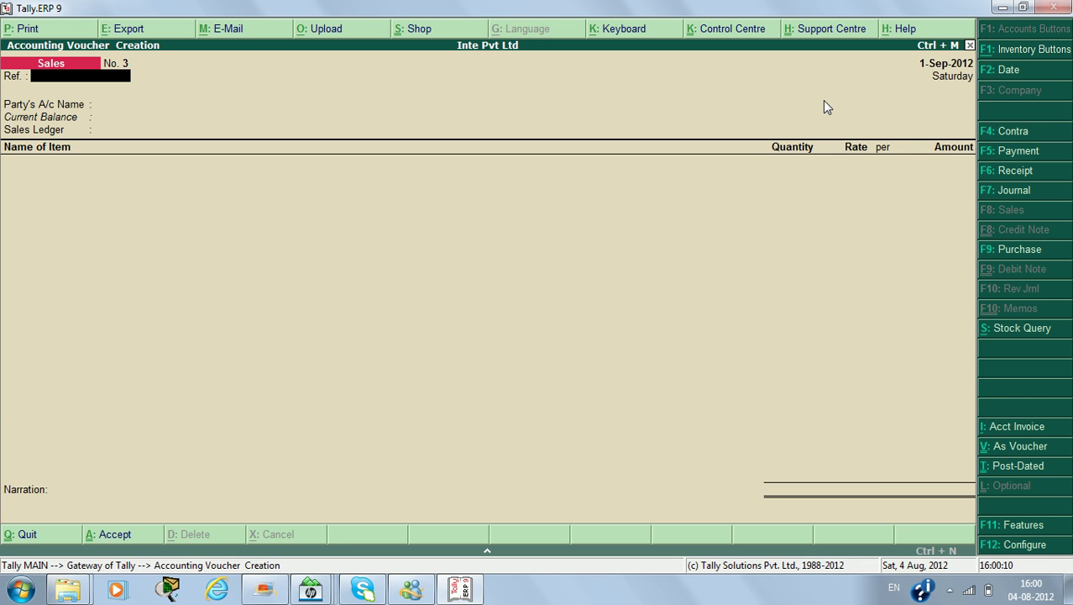
key(F5)
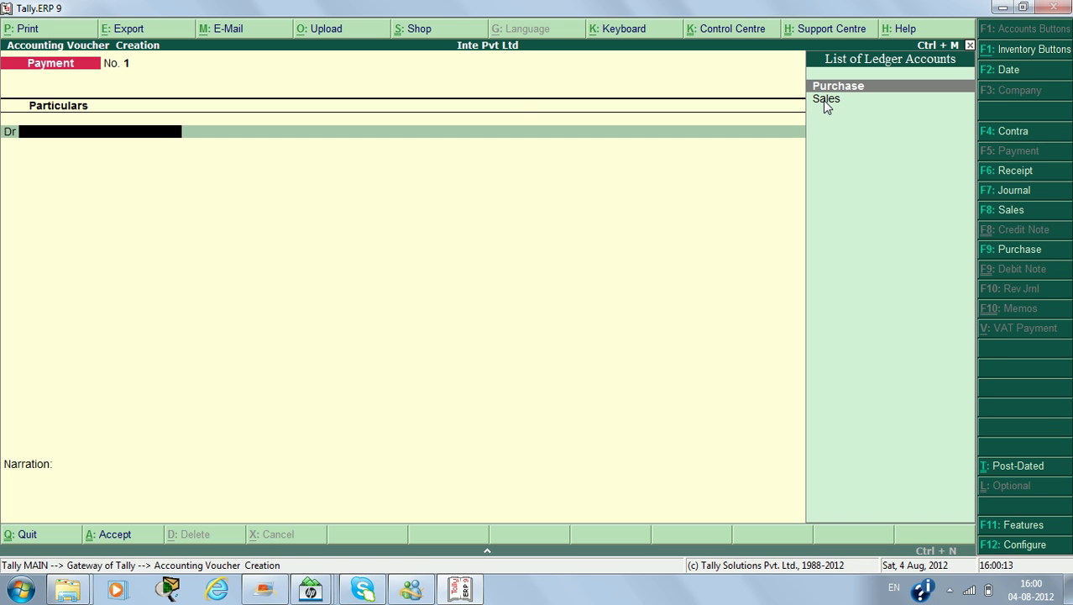
Create a ledger named Rent under Indirect Expenses, with inventory values affected No and cost centres applicable Yes
key(alt+c)
text(Rent)
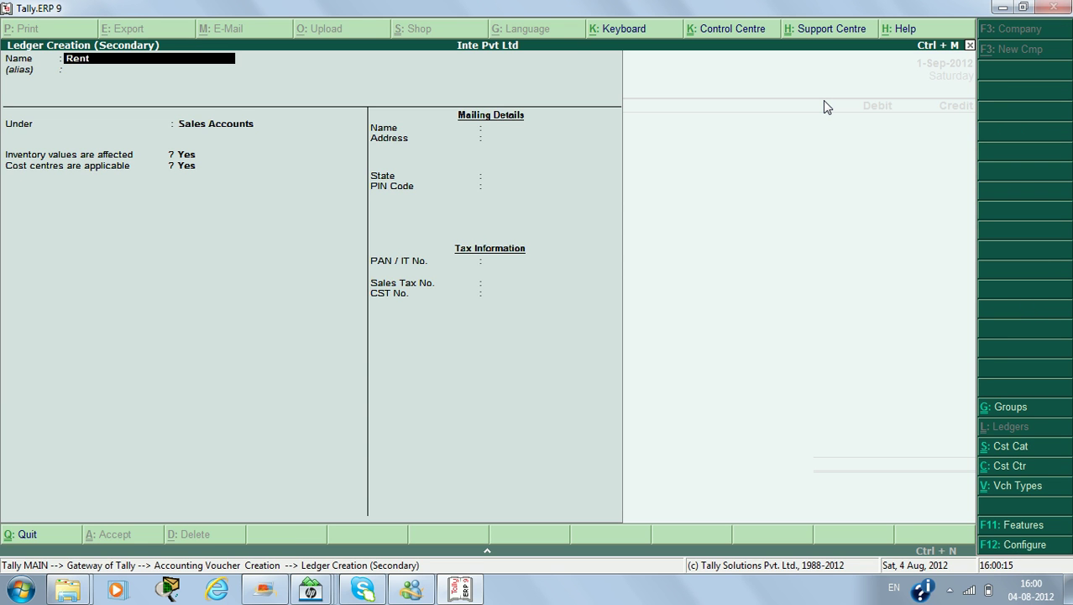
key(Return)
key(Return)
text(i)
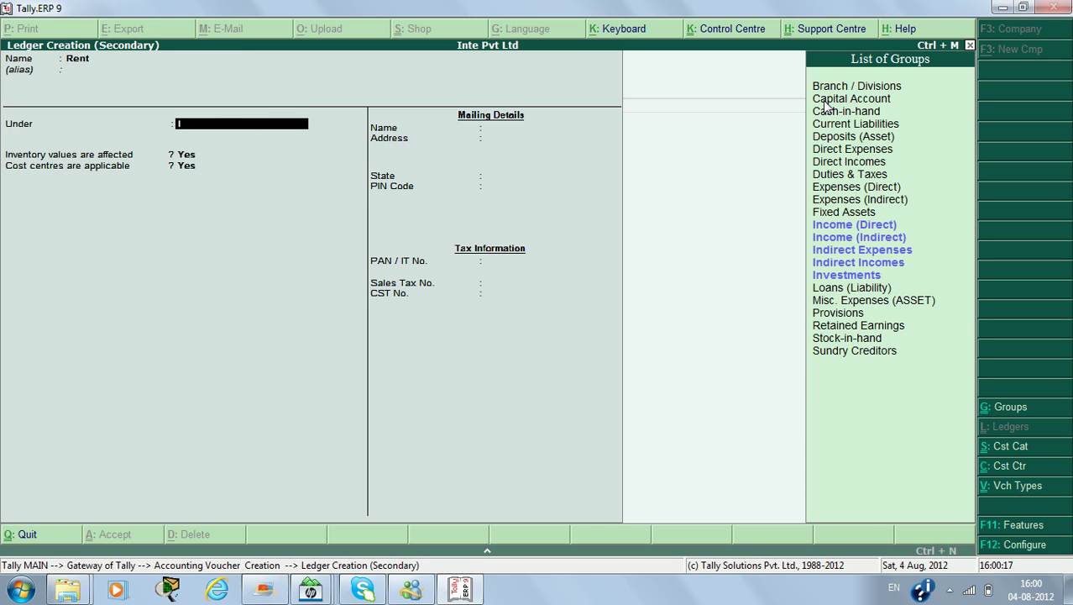
text(nd)
key(Return)
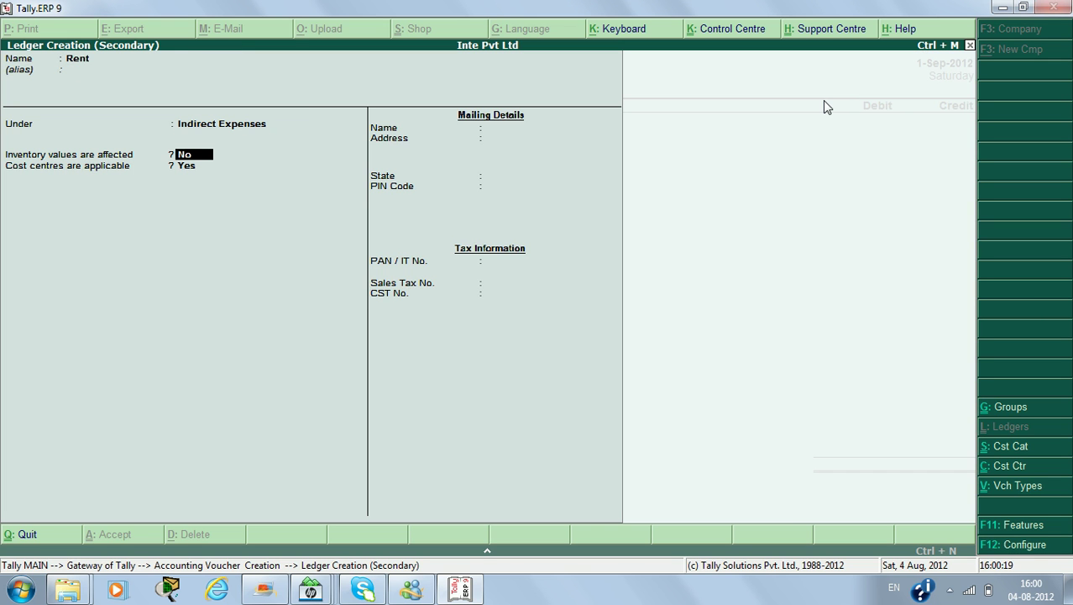
key(Return)
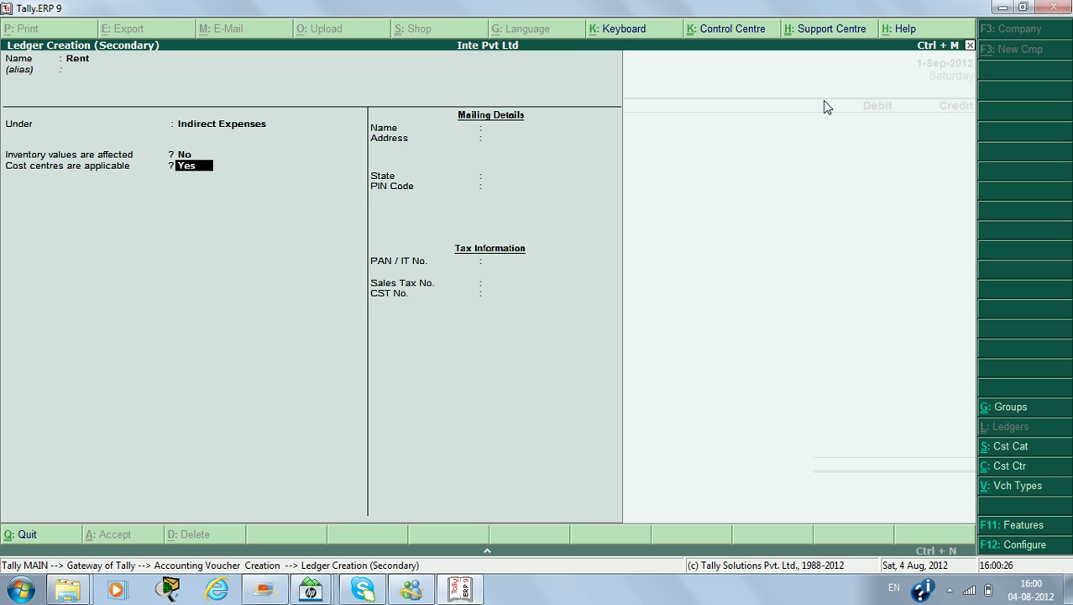
key(Return)
key(Return)
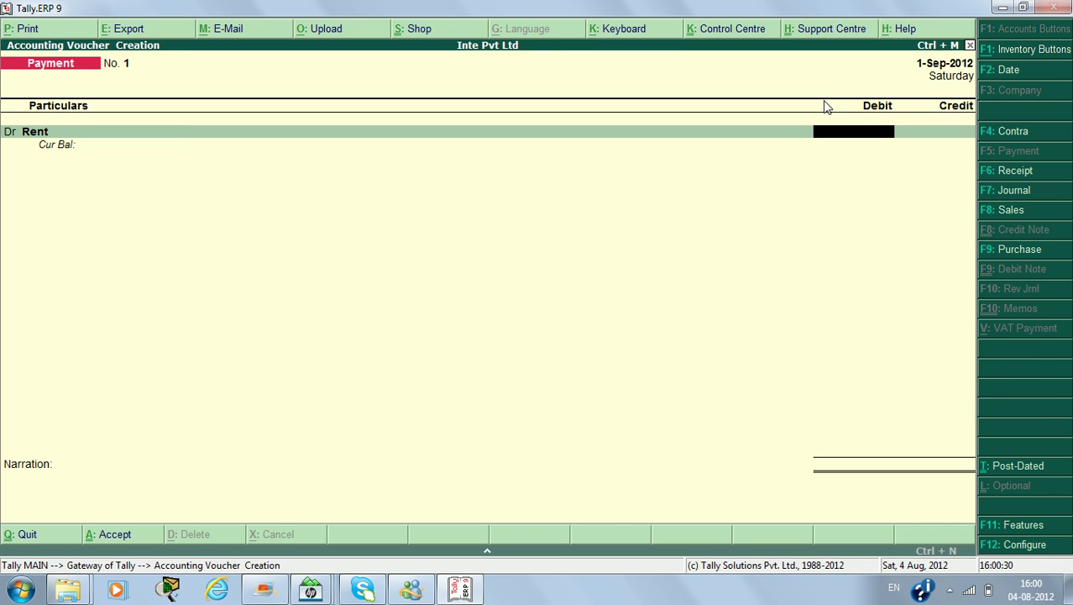
Debit Rent with 50,000 and allocate it in the Rent category: 20,000 to Psnipat Branch and 30,000 to Sonipat Branch
text(50000)
key(Return)
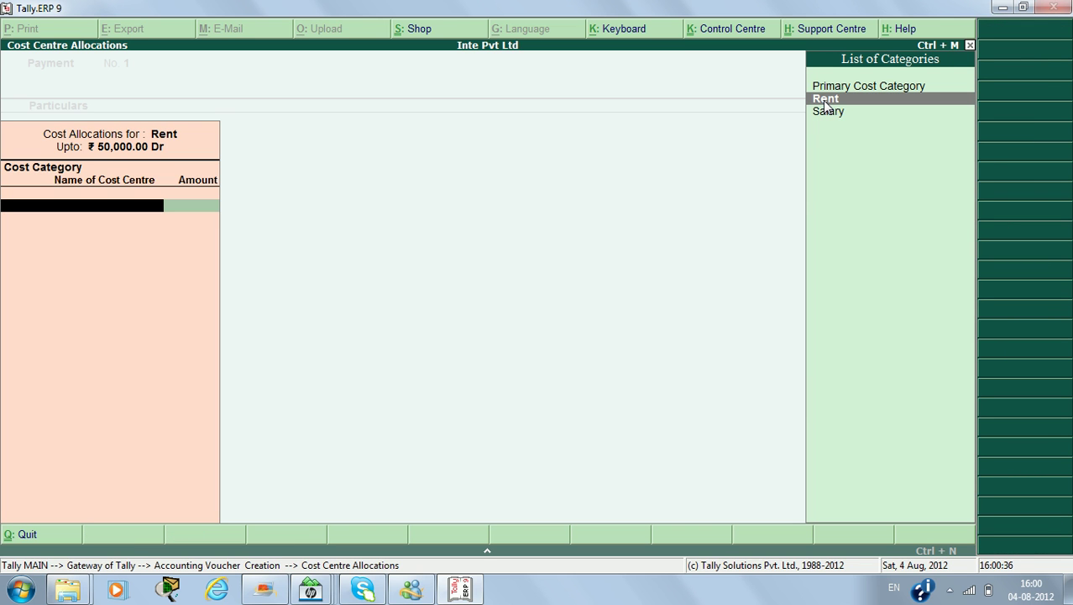
key(Return)
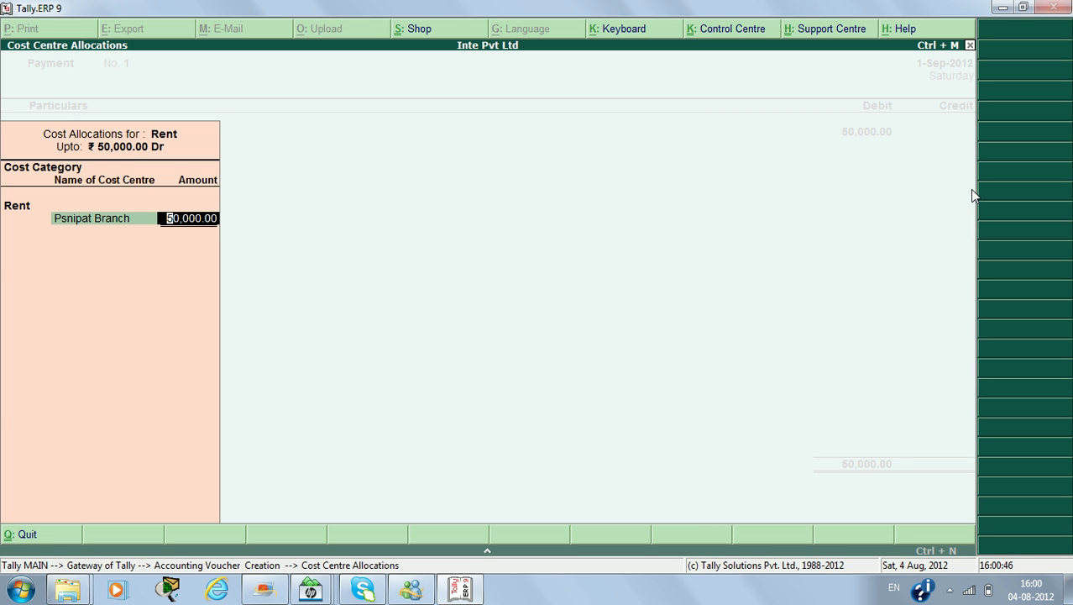
text(20000)
key(Return)
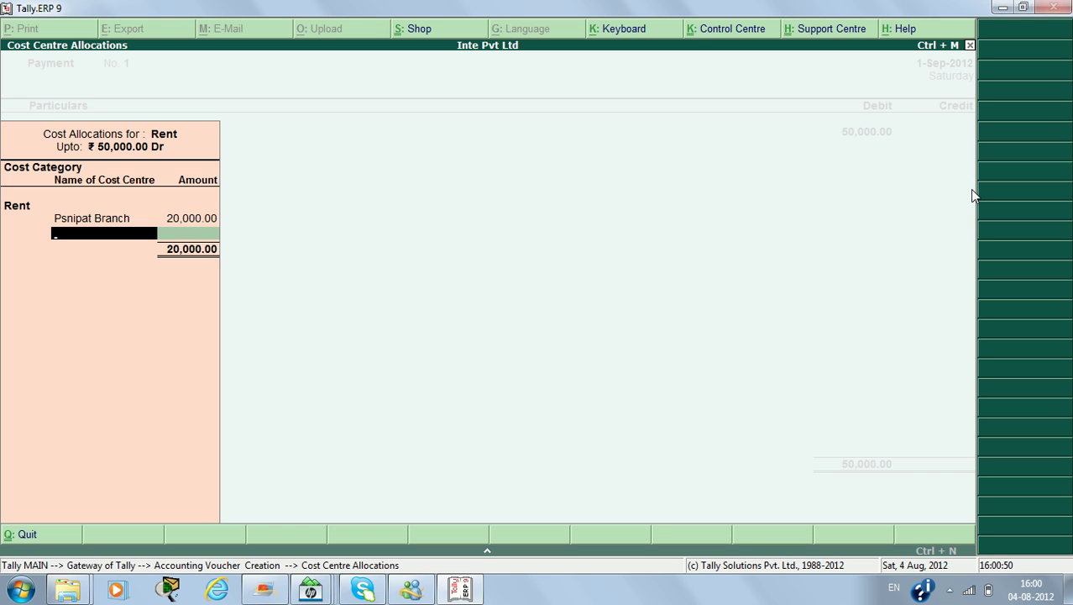
text(S)
key(Return)
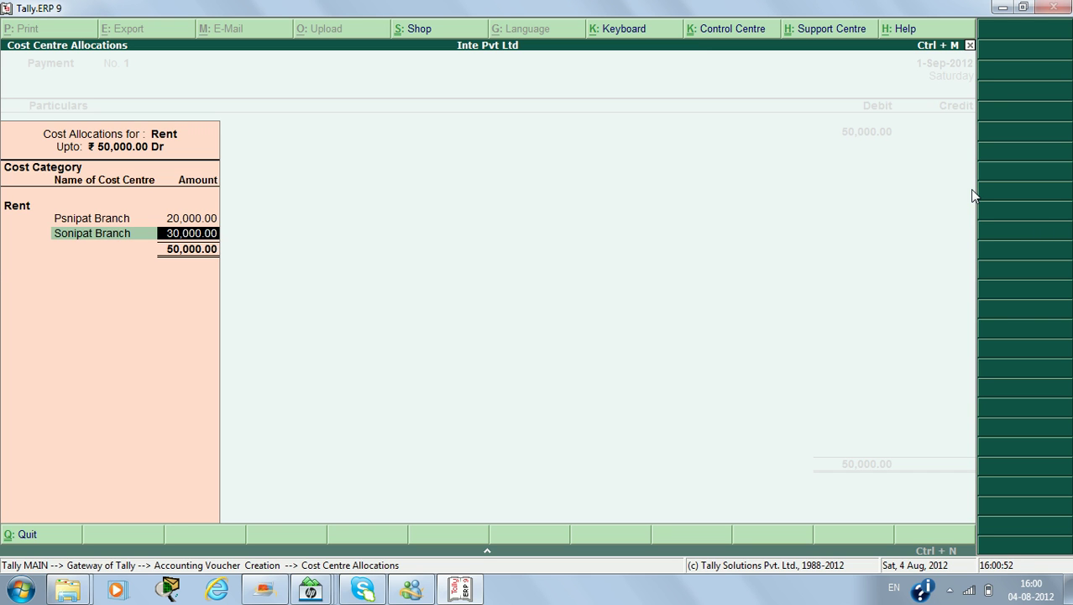
key(Return)
key(Return)
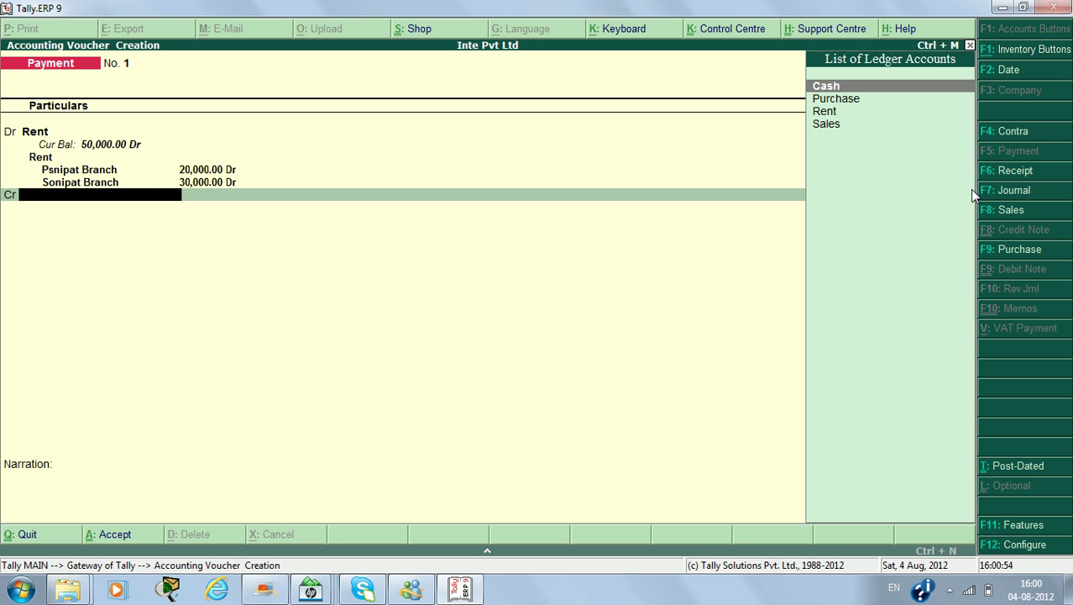
Credit Cash with 50,000 and accept the payment voucher without a narration
key(Return)
key(Return)
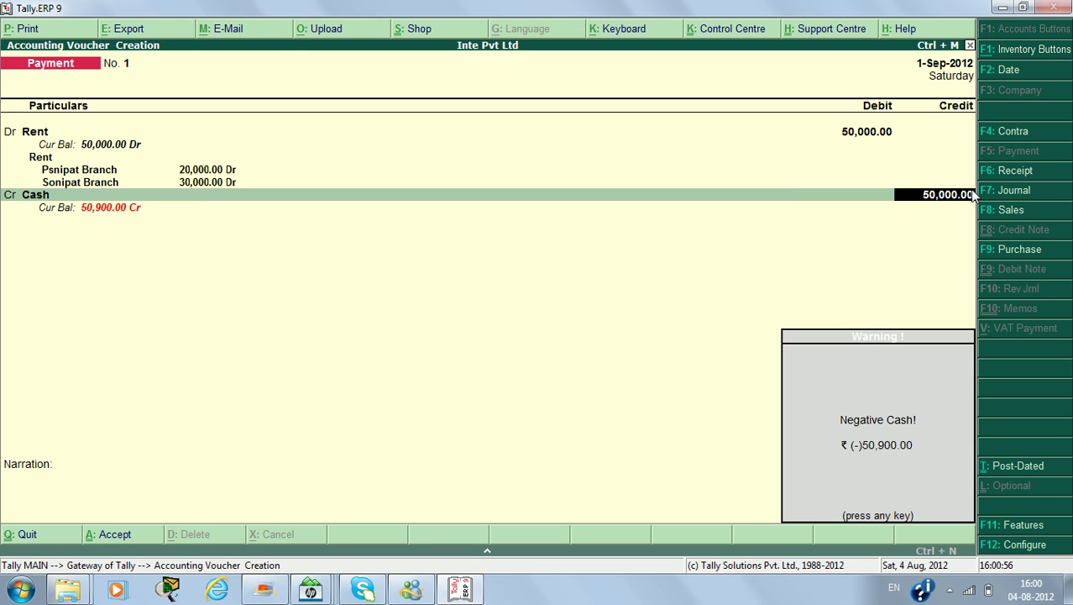
key(Return)
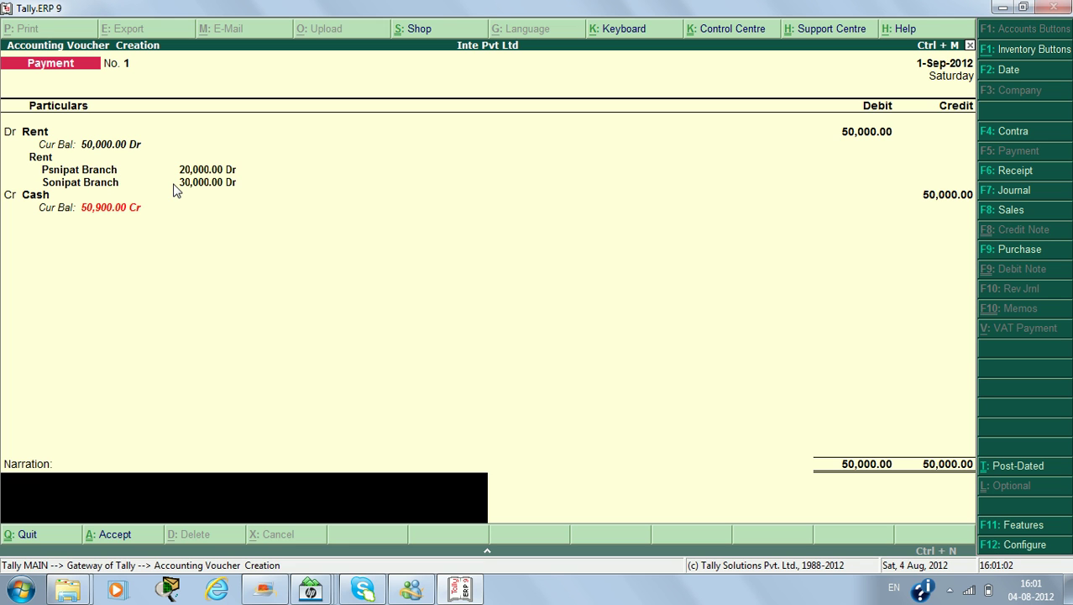
key(Return)
key(Return)
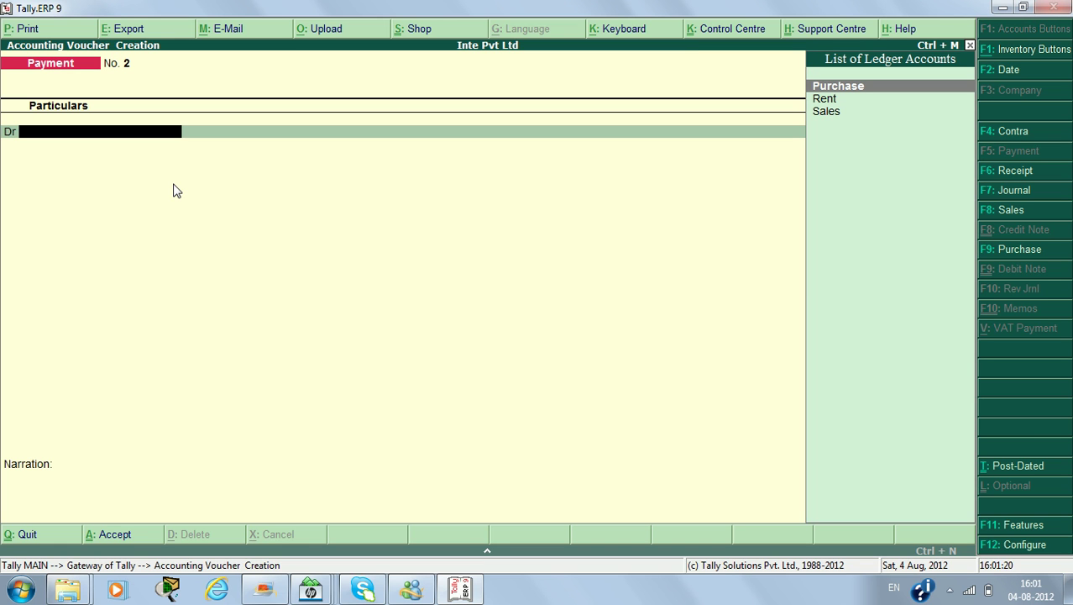
Switch to a Journal voucher and create a Furniture ledger under Fixed Assets, with inventory values affected No and cost centres applicable Yes
key(F7)
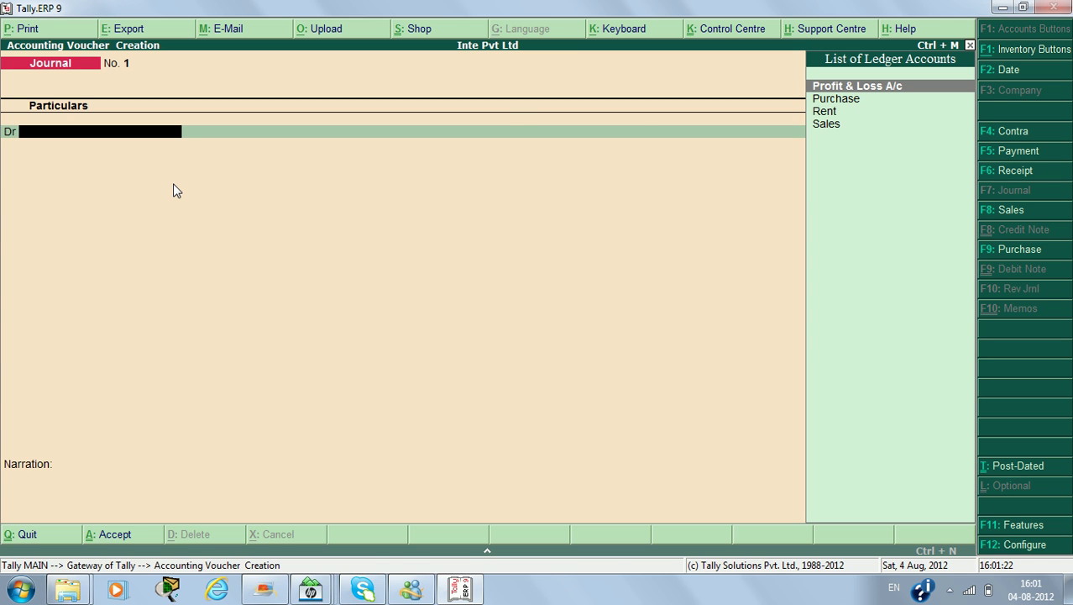
key(alt+c)
text(Fu)
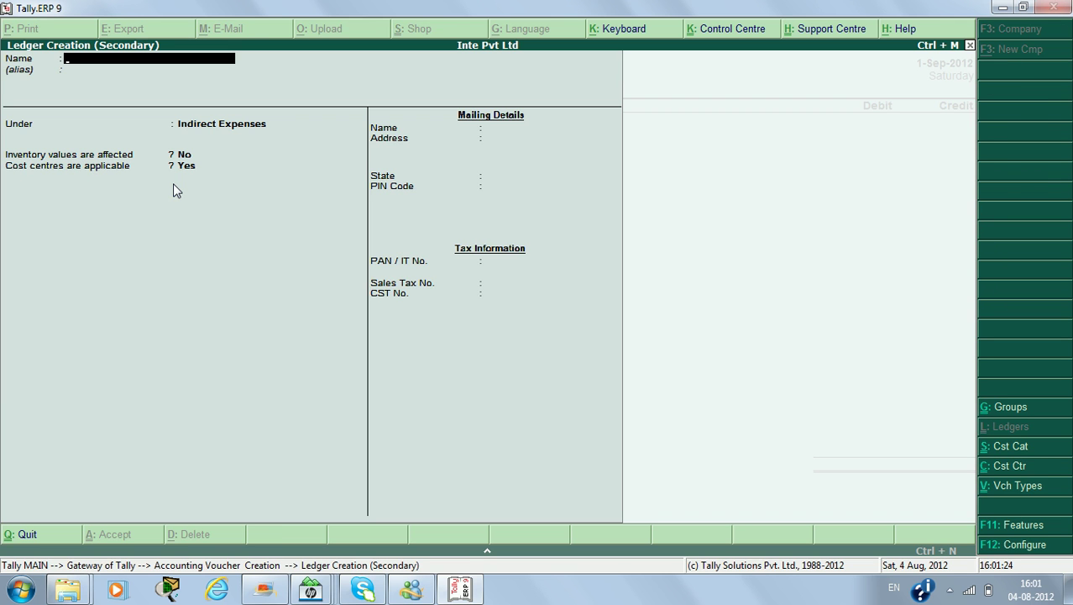
text(rniture)
key(Return)
key(Return)
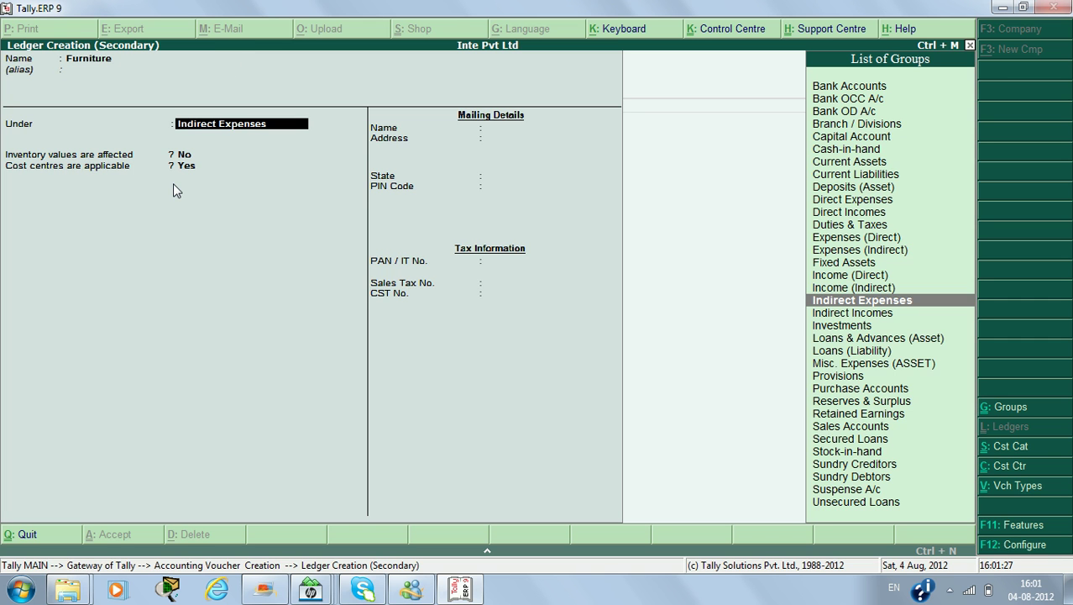
text(F)
key(Return)
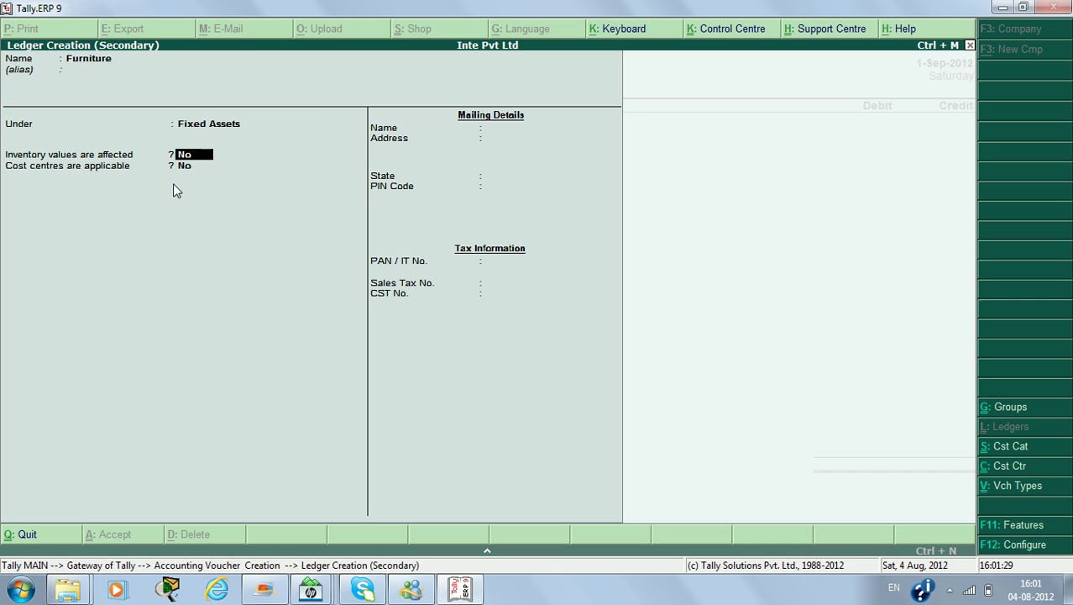
key(Return)
key(n)
key(Return)
key(Return)
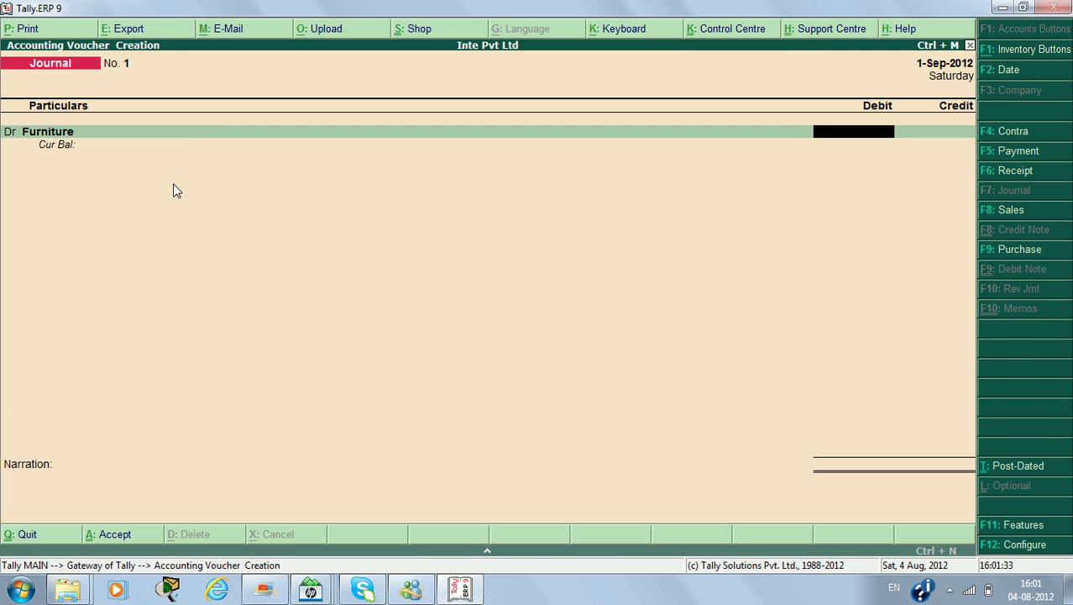
Debit Furniture with 70,000 and create a cost category named Furniture for its allocation, with revenue item allocation Yes
text(70000)
key(Return)
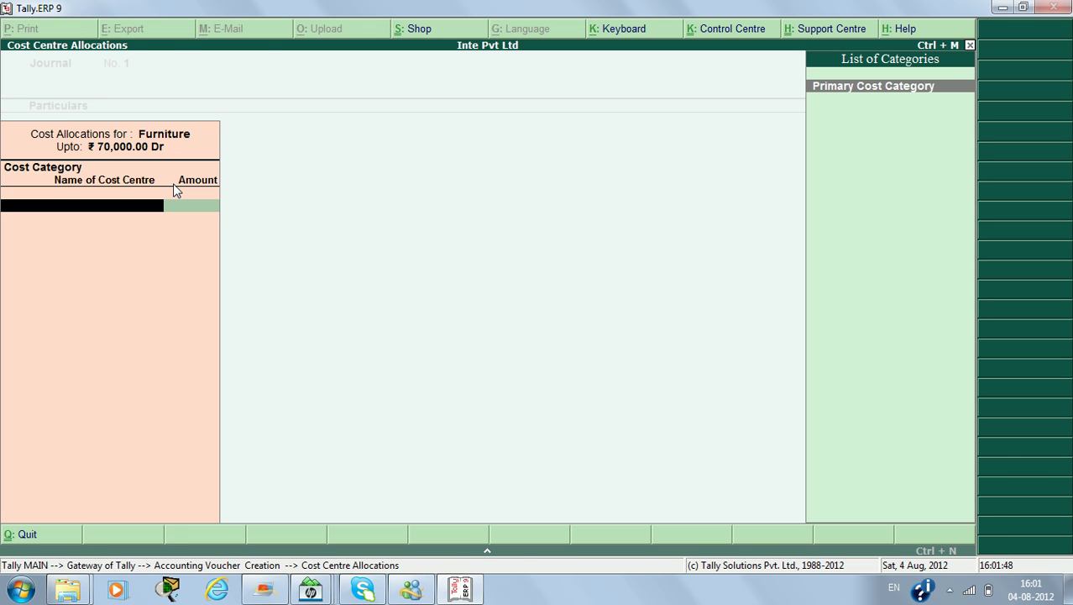
key(alt+c)
text(C)
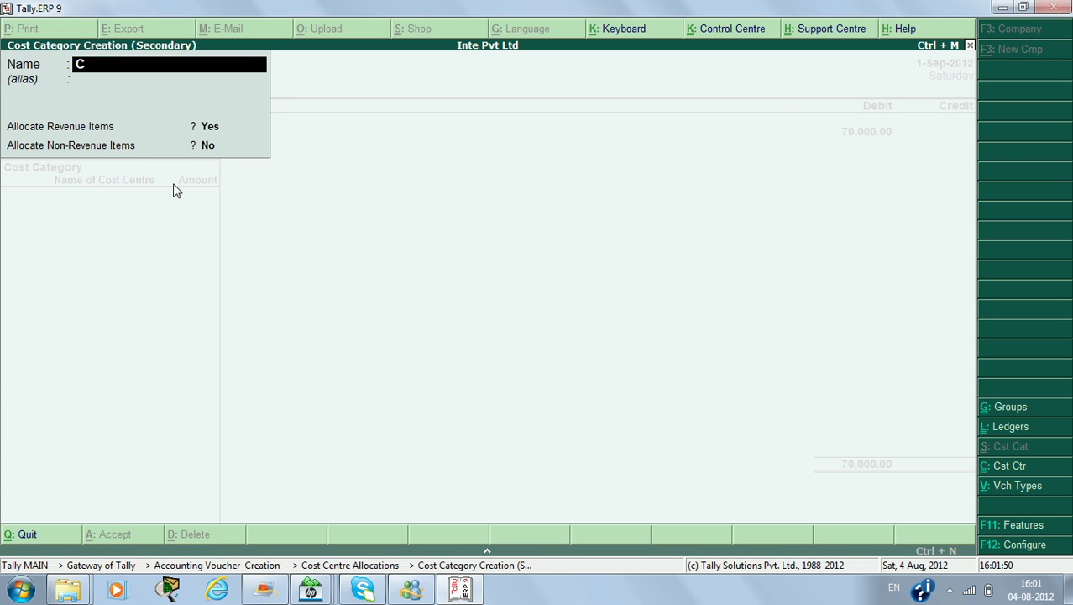
text(furniture)
key(BackSpace)
key(Return)
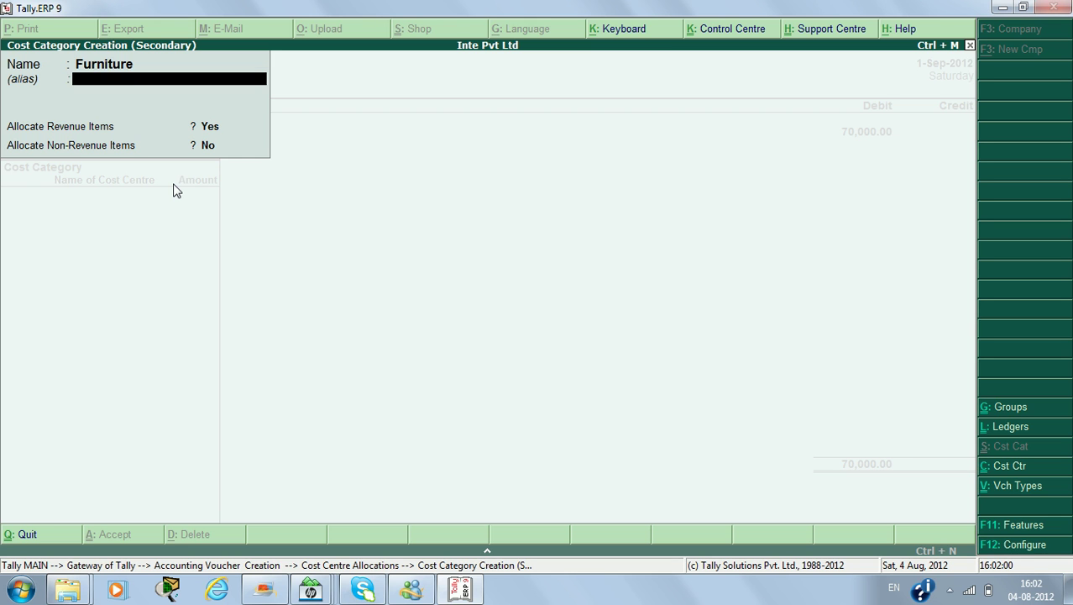
key(Return)
key(Return)
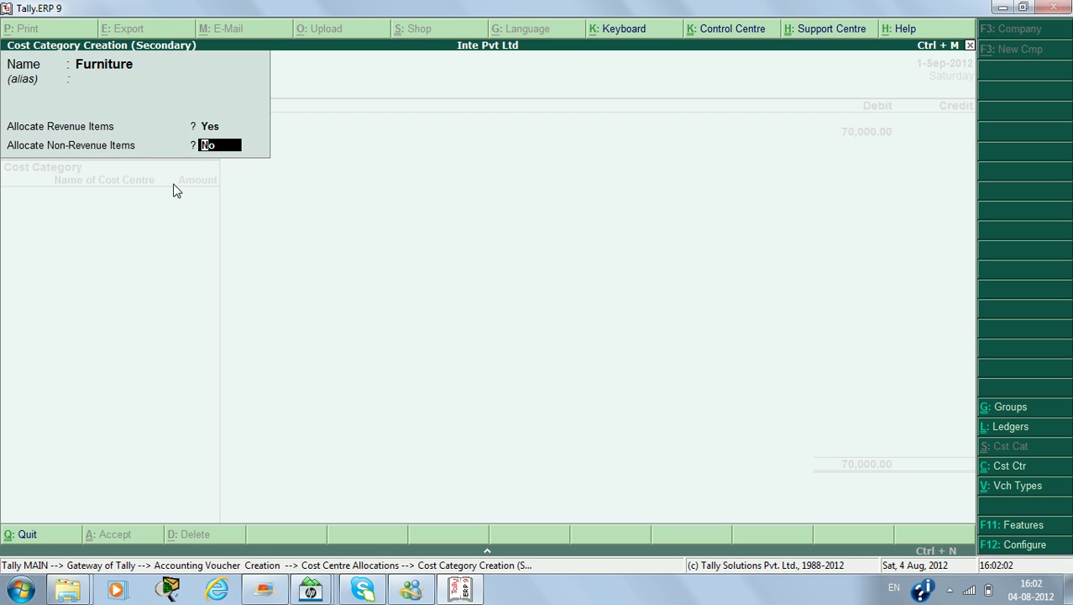
key(Return)
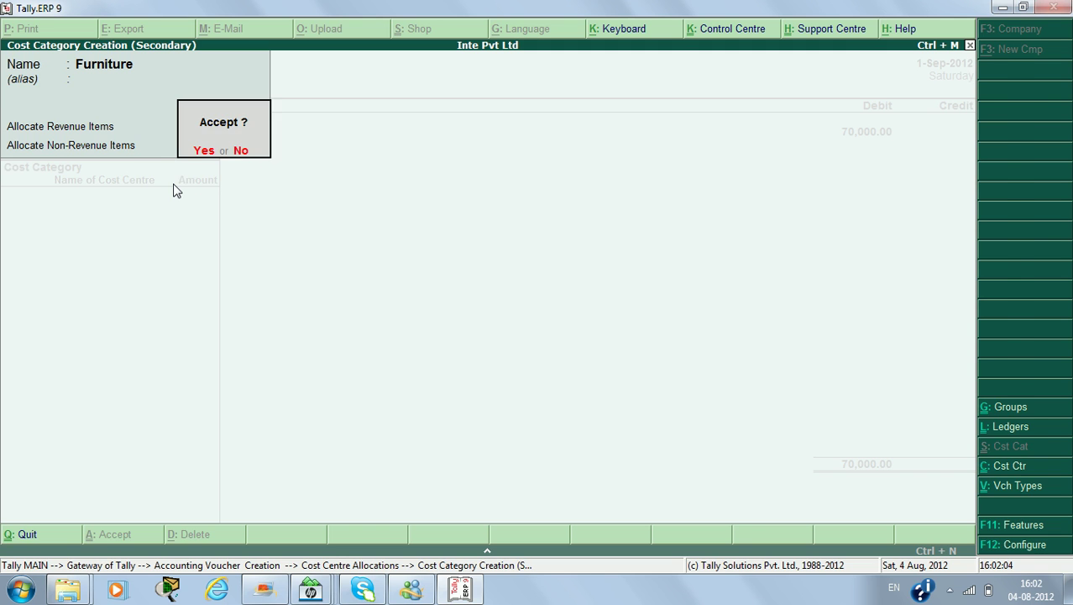
key(Return)
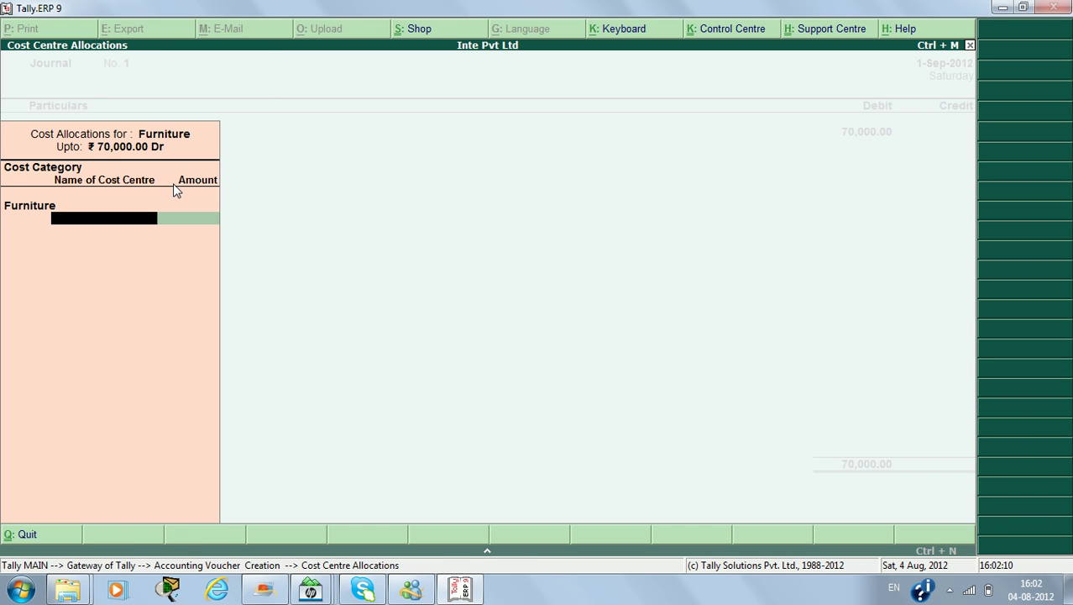
Create a cost centre named Chair in the Furniture category, under Primary, and allocate 40,000 to it
key(alt+c)
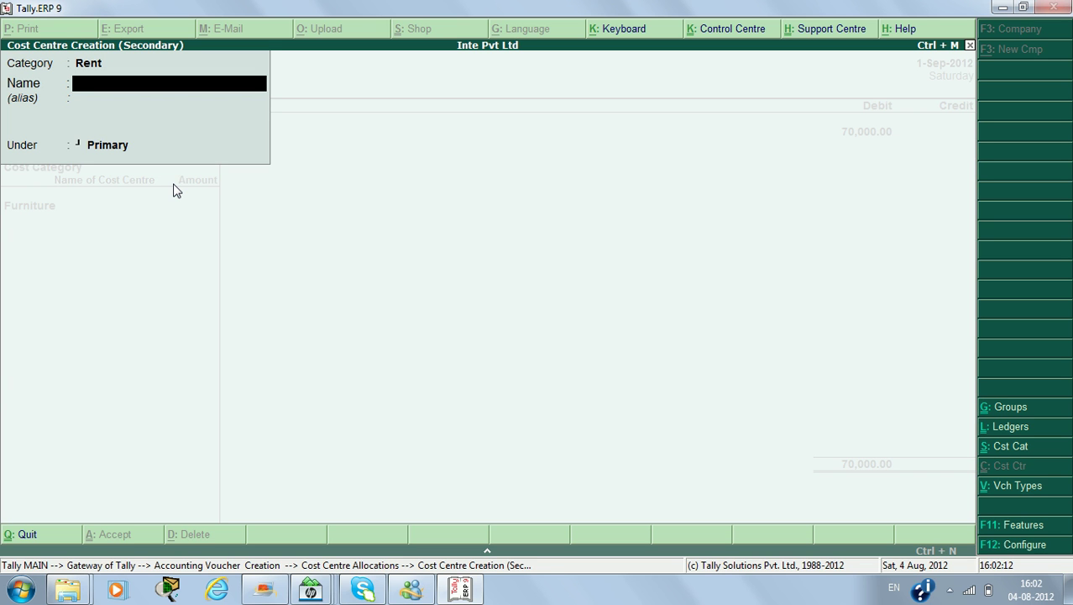
click(97, 67)
text(F)
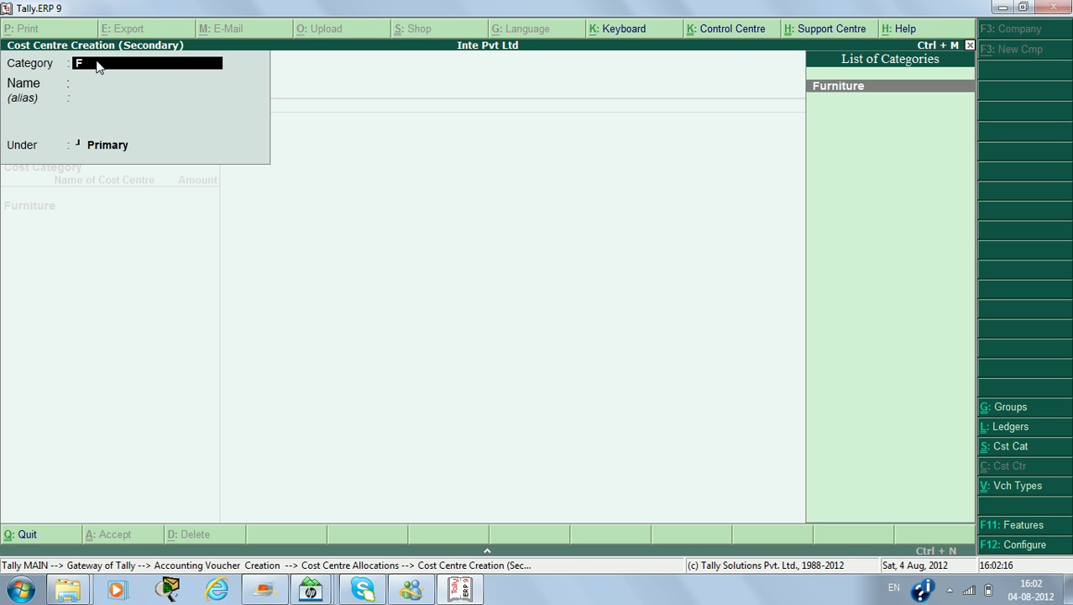
key(Return)
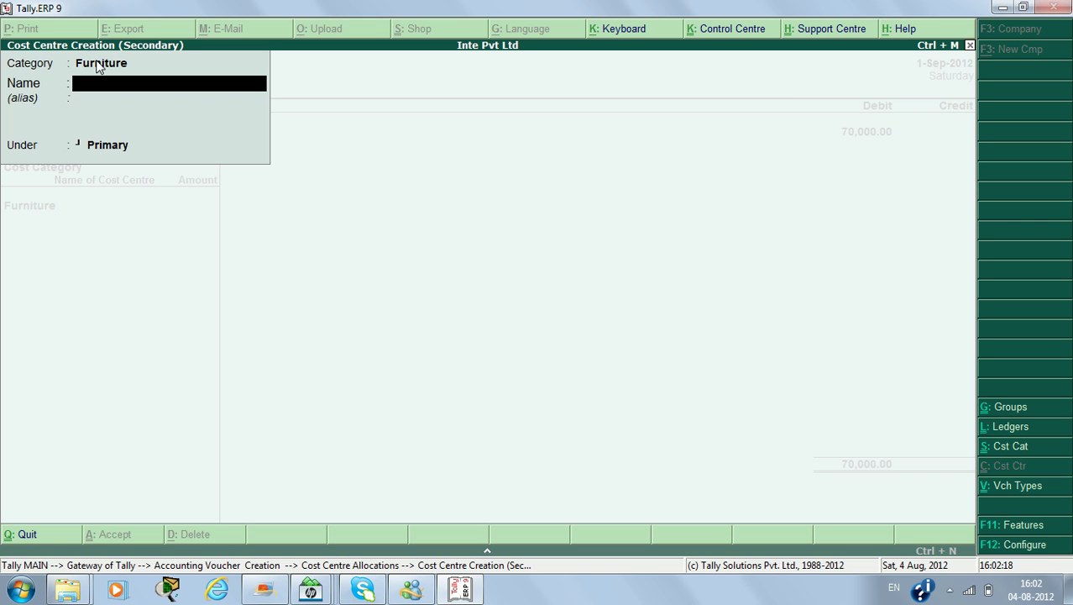
text(Chair)
key(Return)
key(Return)
key(Return)
key(Return)
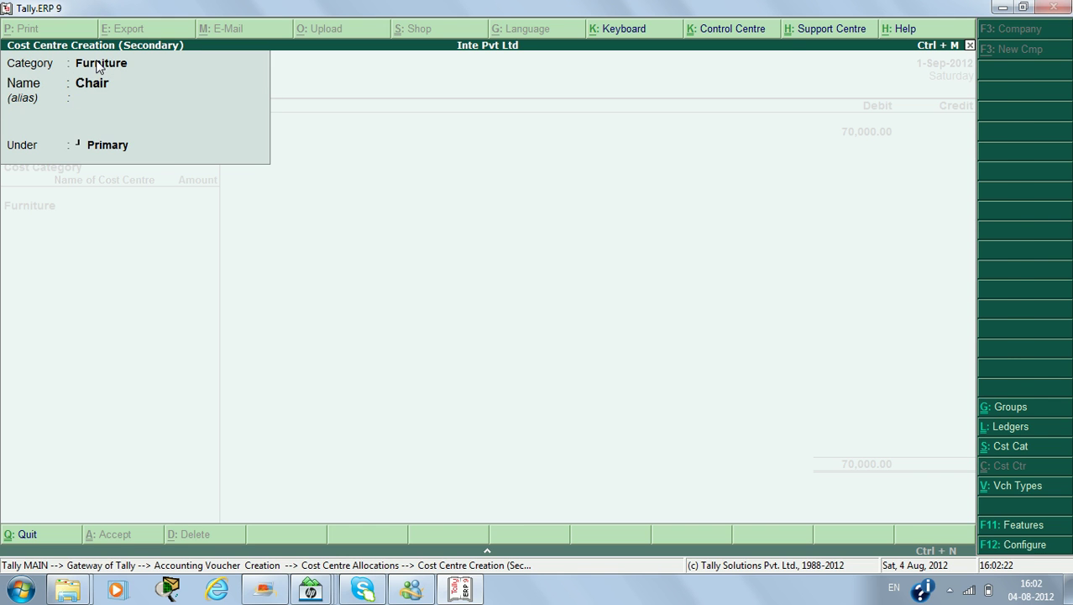
text(40000)
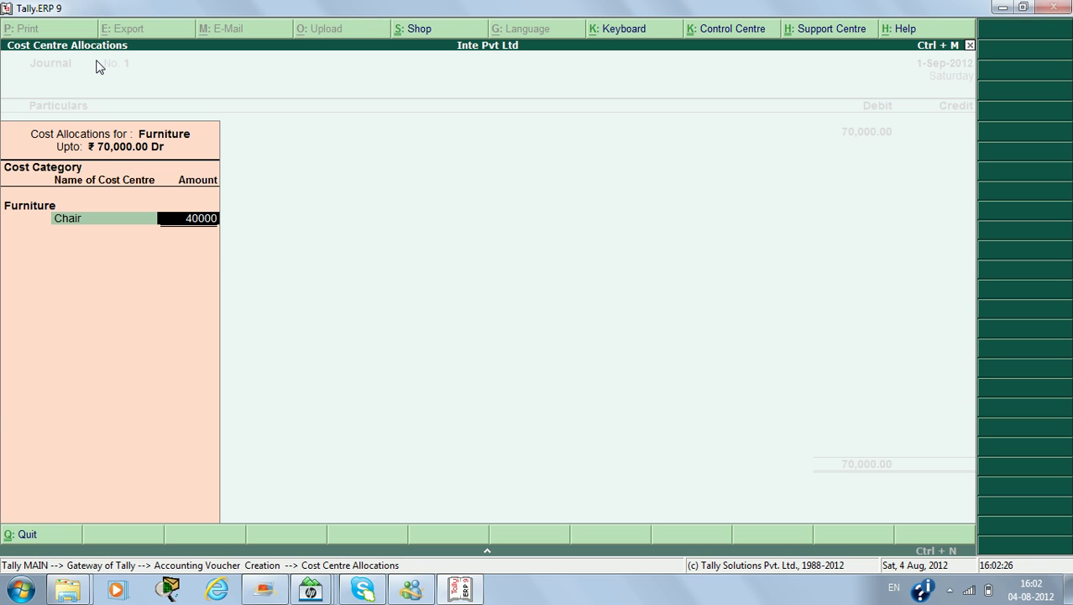
key(Return)
Create a cost centre named Tables in the Furniture category, under Primary, and allocate 30,000 to it to finish the allocation
text(C)
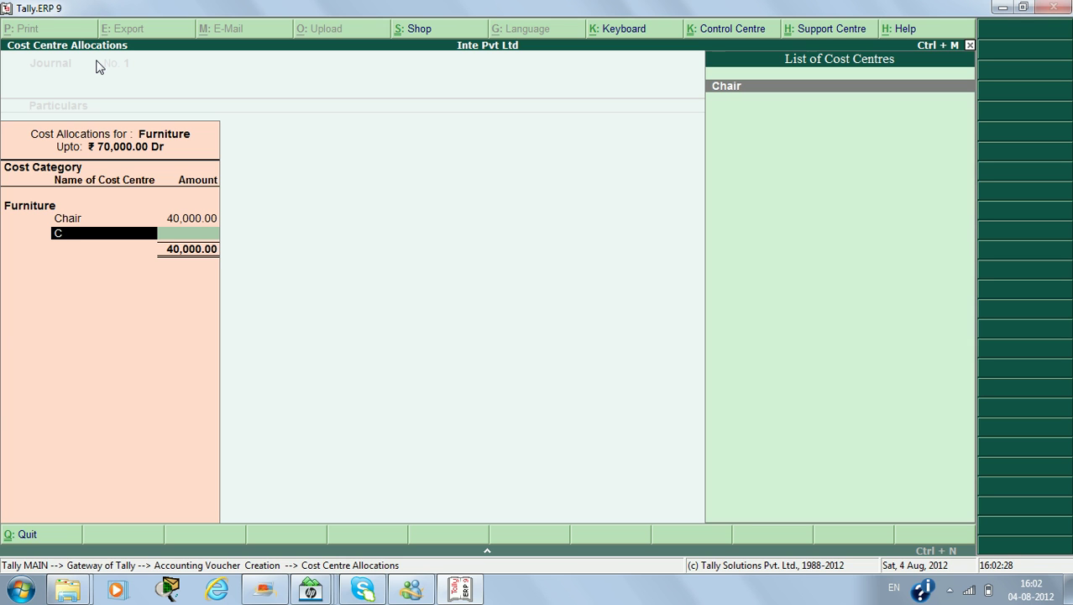
key(alt+c)
text(Tables)
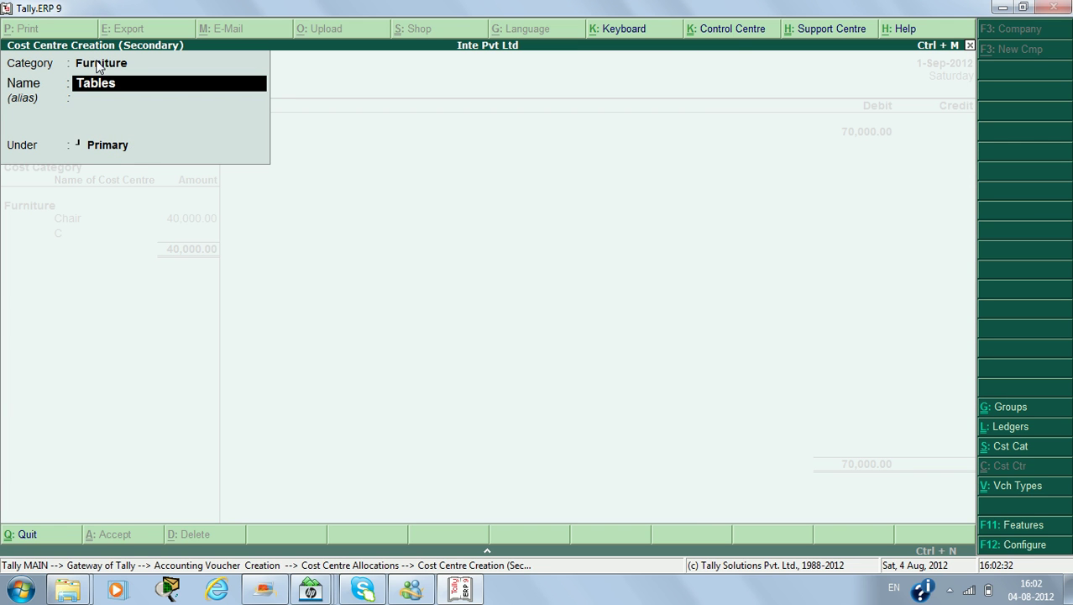
key(Return)
key(Return)
key(Return)
key(Return)
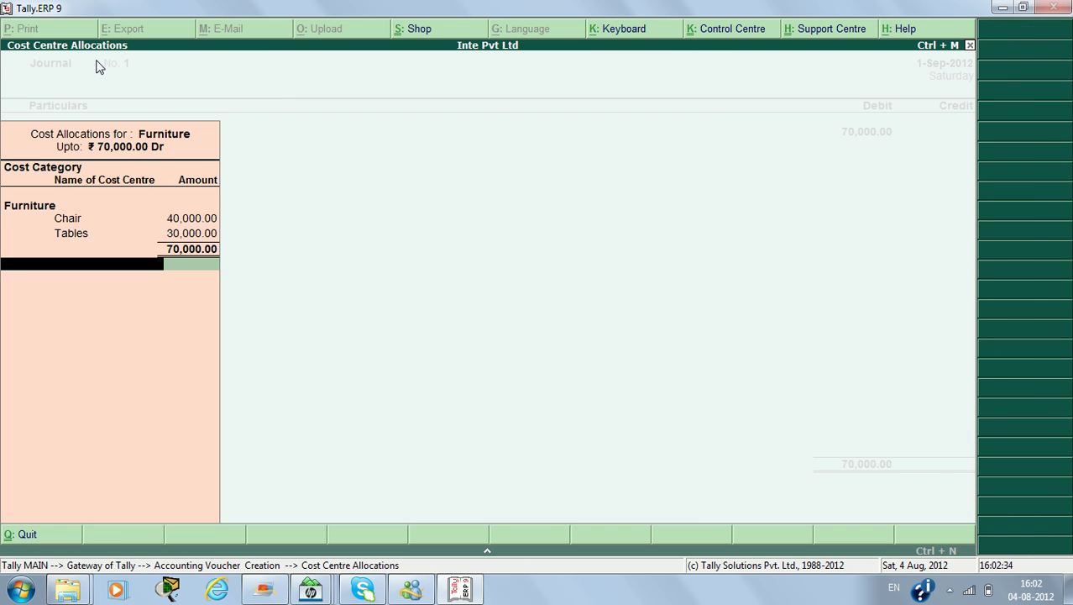
key(Return)
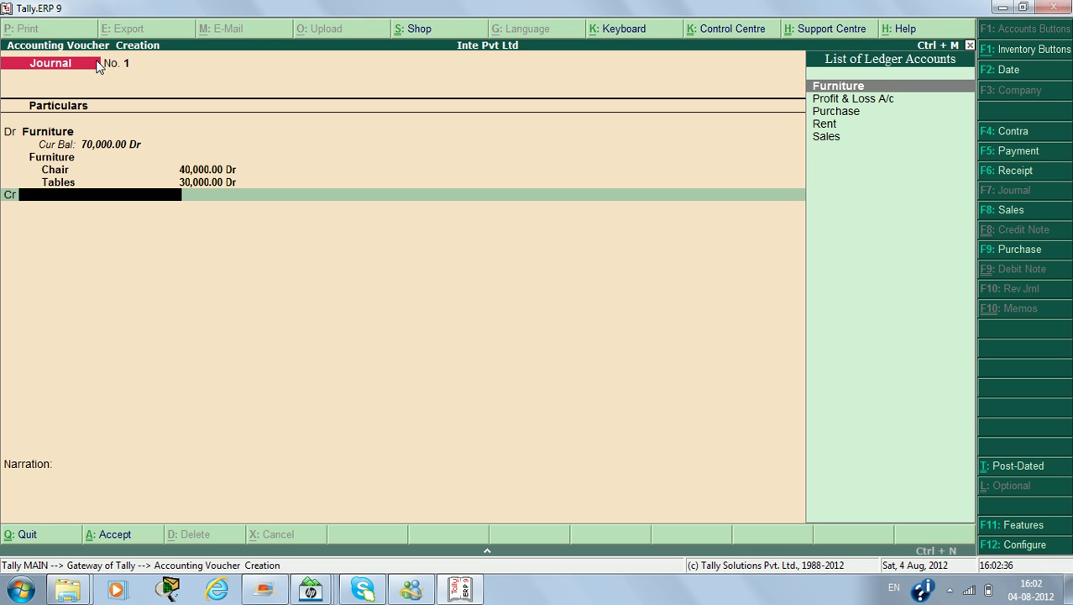
Create an Abc Ltd ledger under Sundry Creditors with bill-by-bill balances Yes, inventory values affected No and cost centres applicable No
key(alt+c)
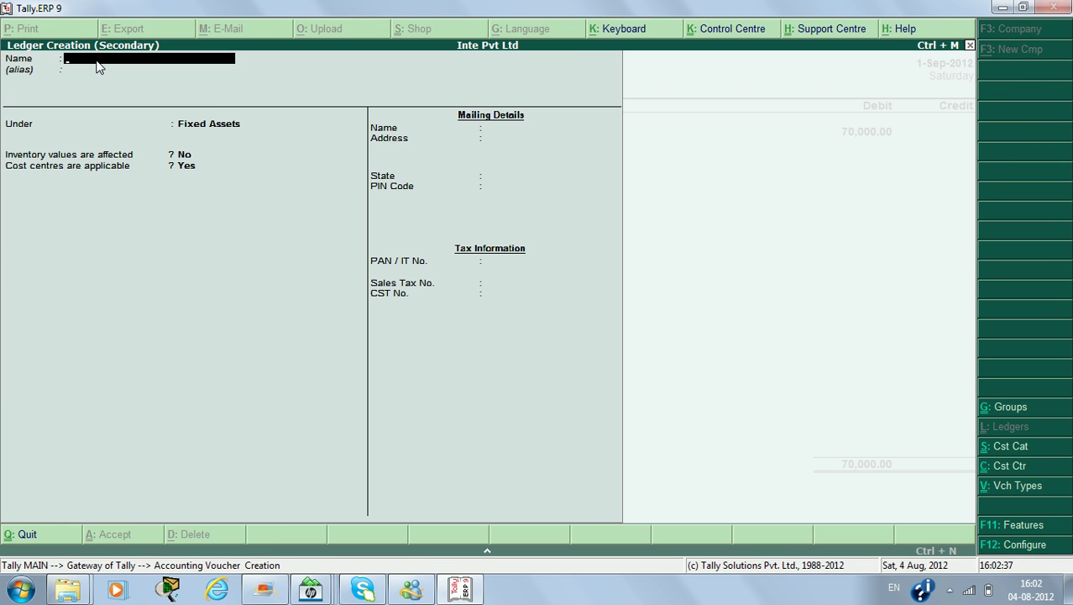
text(Abc)
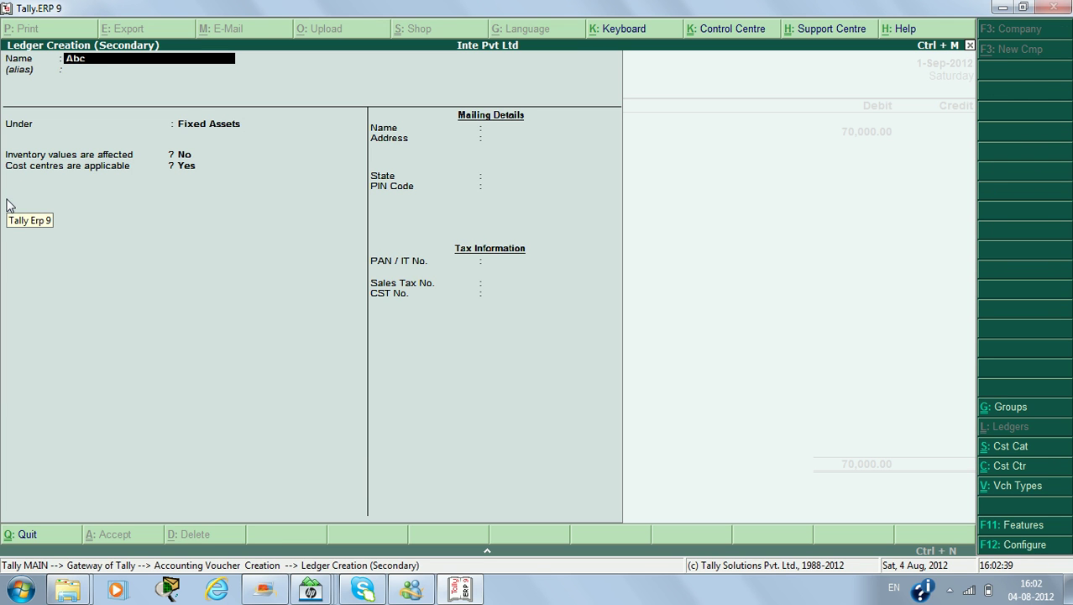
text( Ltd)
key(Return)
key(Return)
text(S)
key(Down)
key(Down)
key(Down)
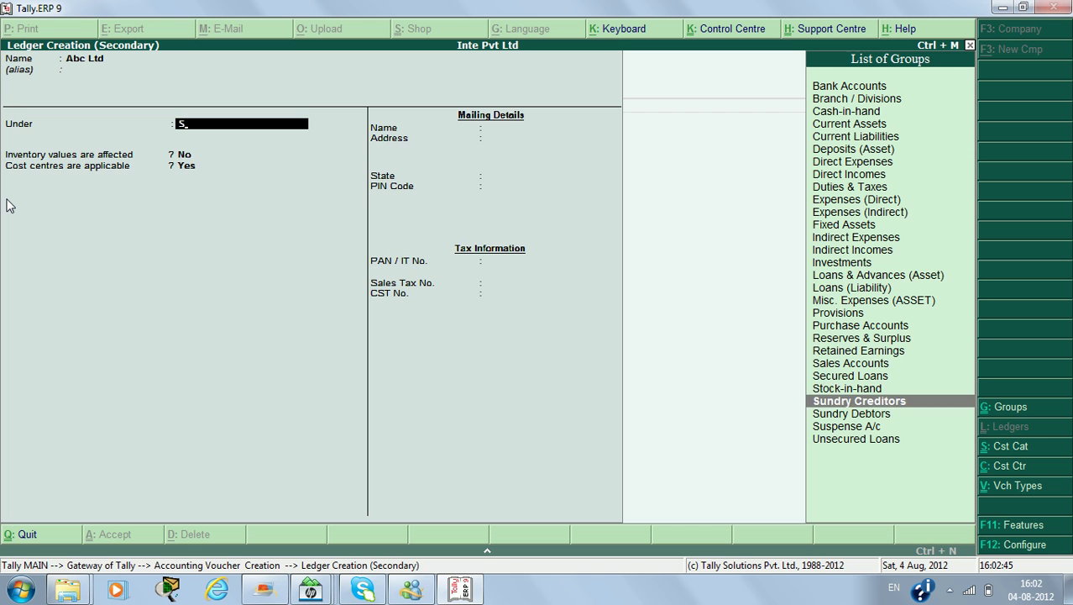
key(Return)
key(Return)
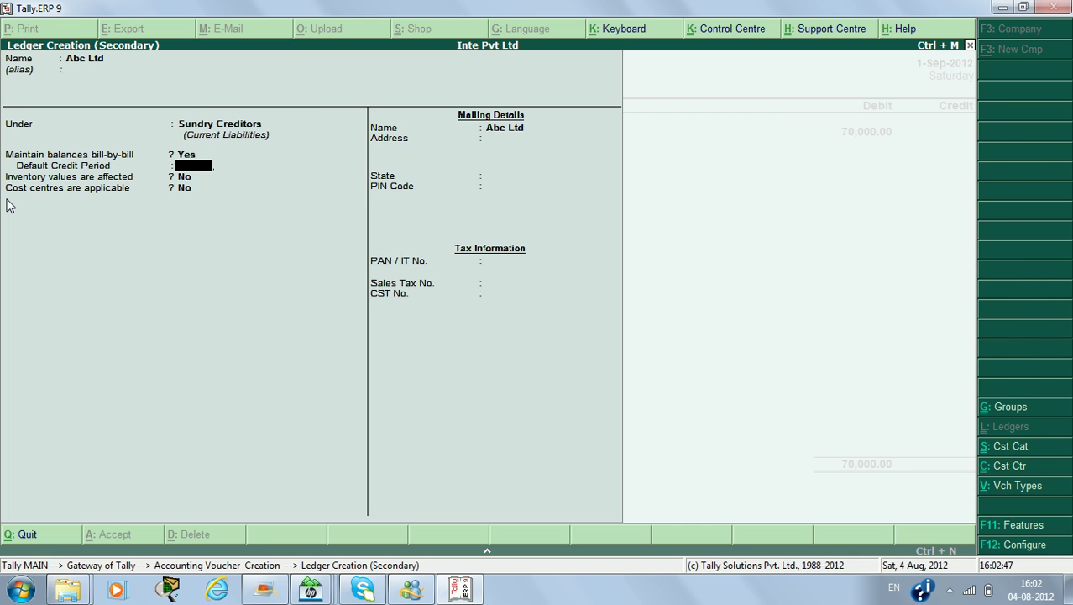
key(ctrl+a)
Credit Abc Ltd with 70,000 as an On Account reference, save the journal voucher and quit voucher entry
key(Return)
key(Return)
key(Return)
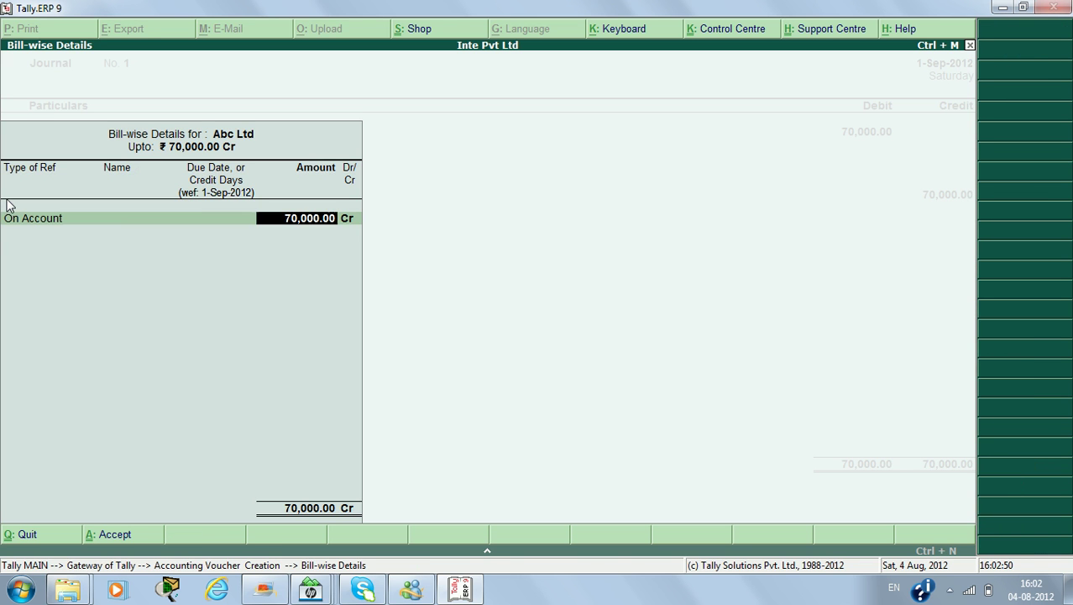
key(Return)
key(Return)
key(Return)
key(Return)
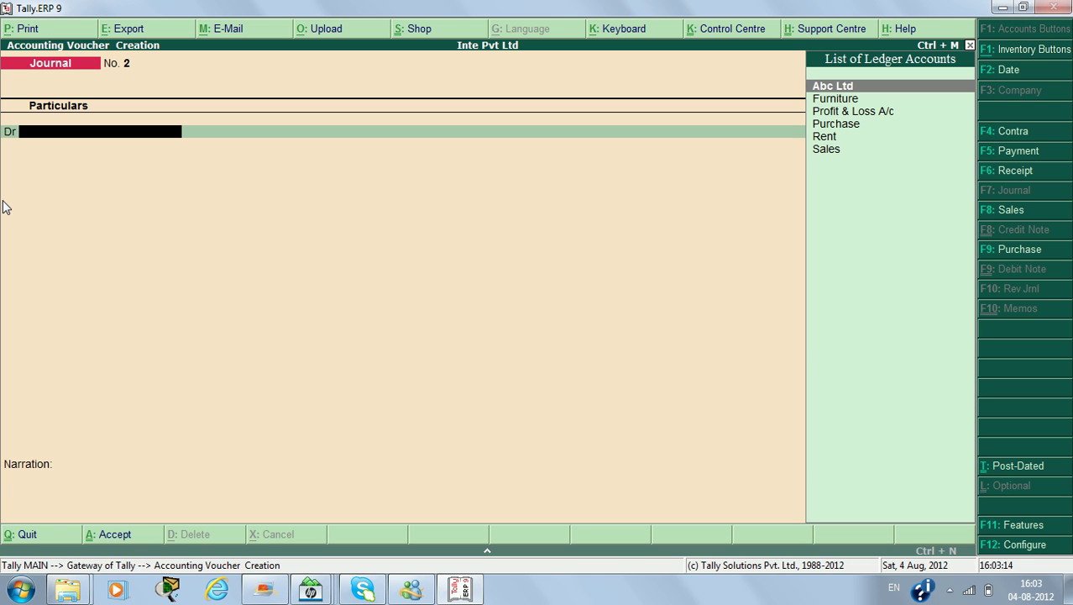
key(Escape)
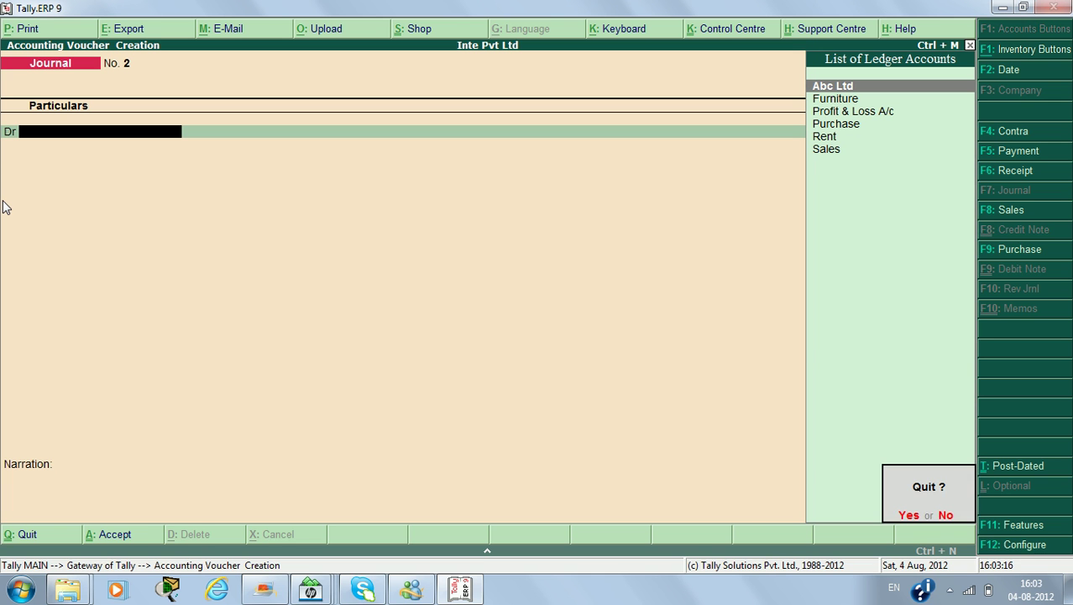
key(Return)
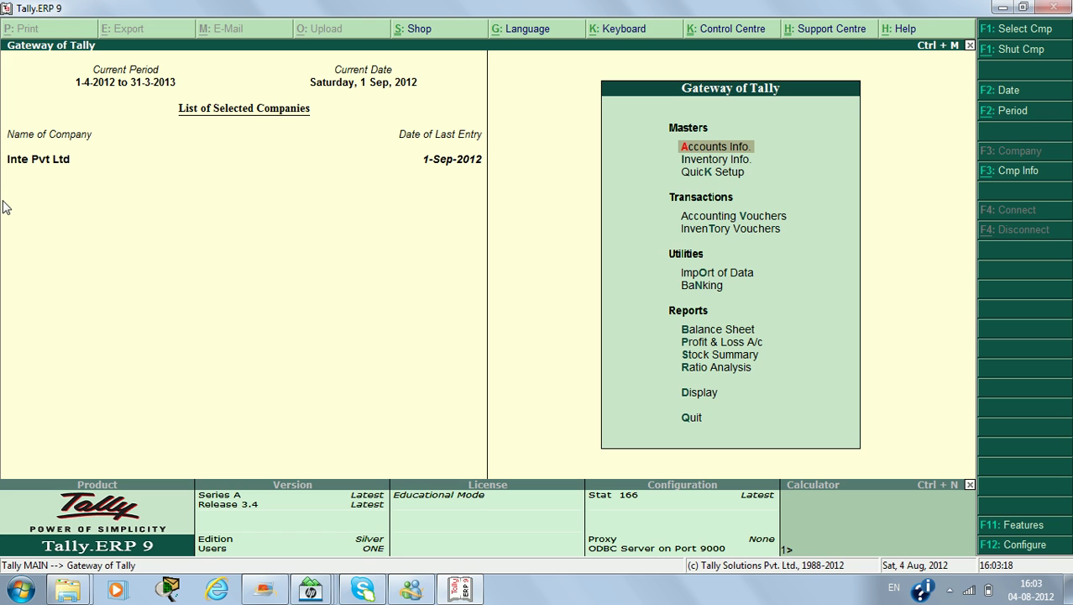
In the company's accounting features, set Use Pre-defined Cost Centre Allocations during Entry to Yes
key(F11)
key(i)
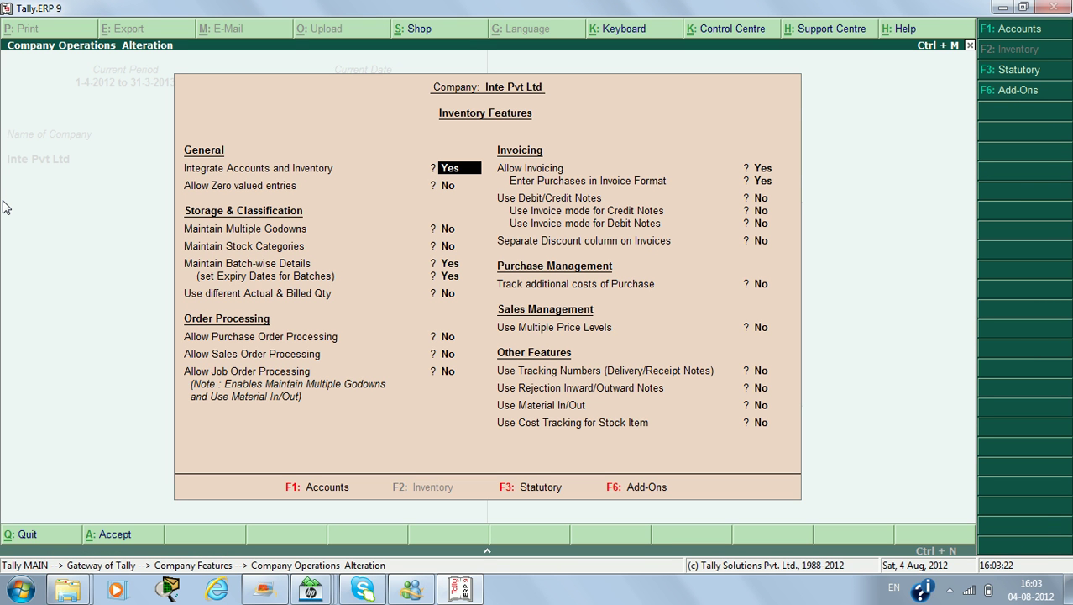
key(F1)
key(Return)
key(Return)
key(Return)
key(Return)
key(Return)
key(Return)
key(Return)
key(Return)
key(Return)
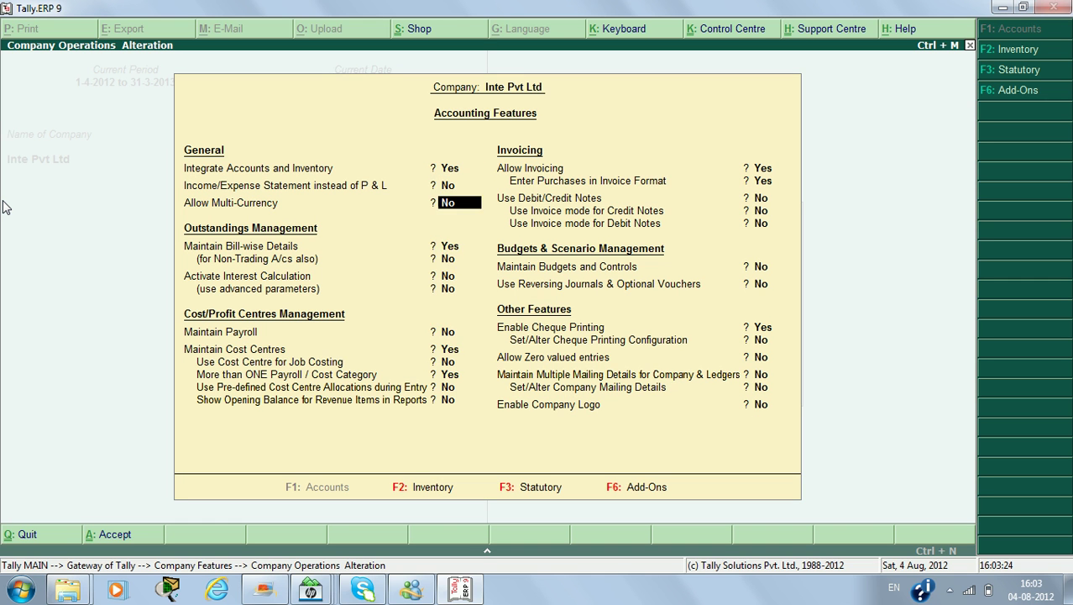
key(Return)
key(Return)
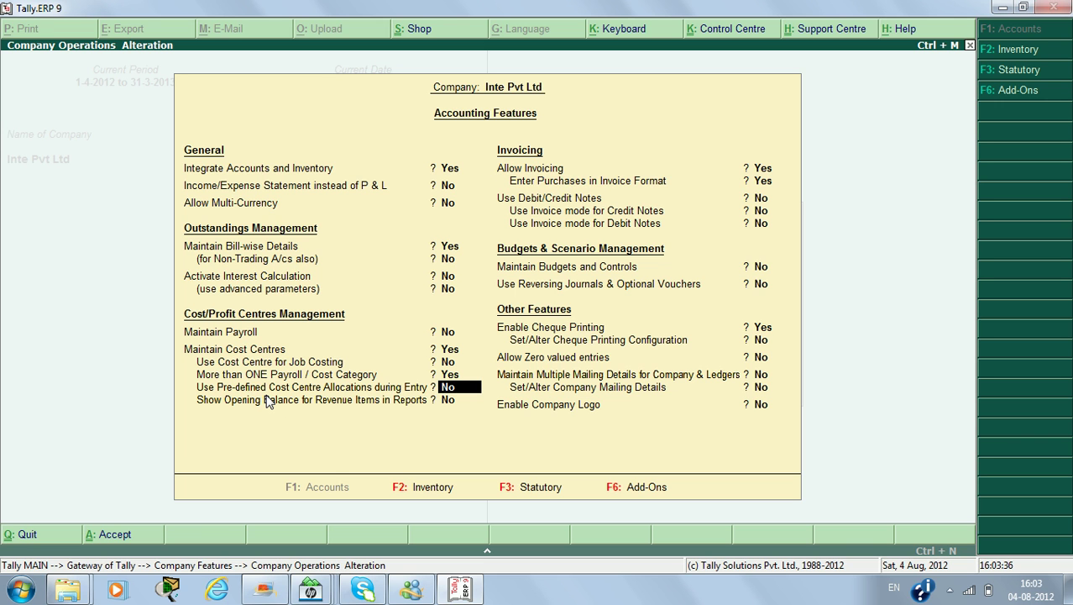
text(y)
key(Return)
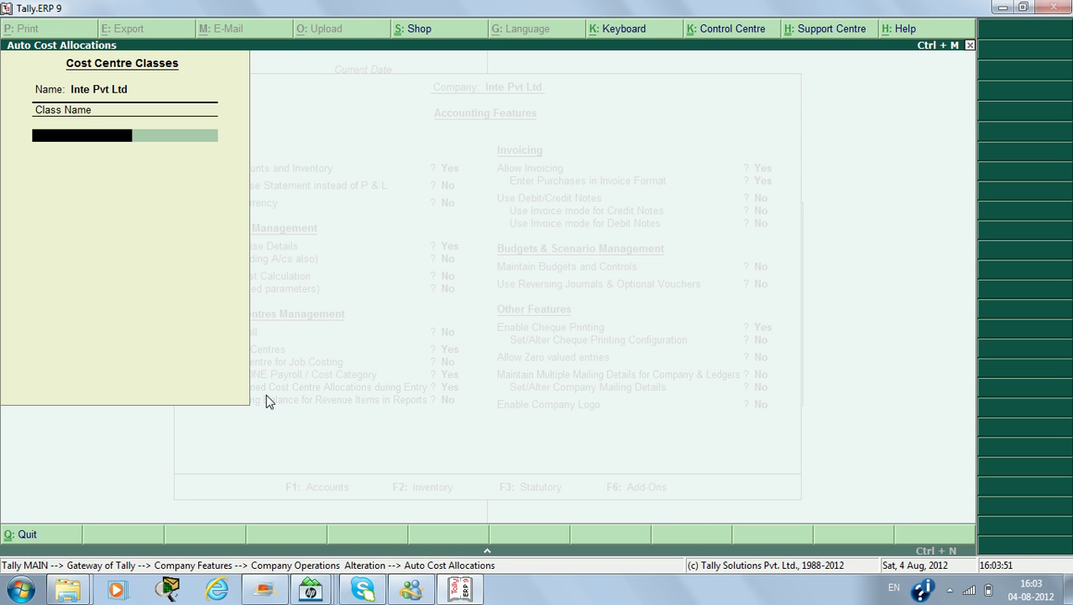
Add a cost centre class named Advertise and create an Advertisement cost category for it, allocating revenue items Yes and non-revenue items No
text(Advertise)
key(Return)
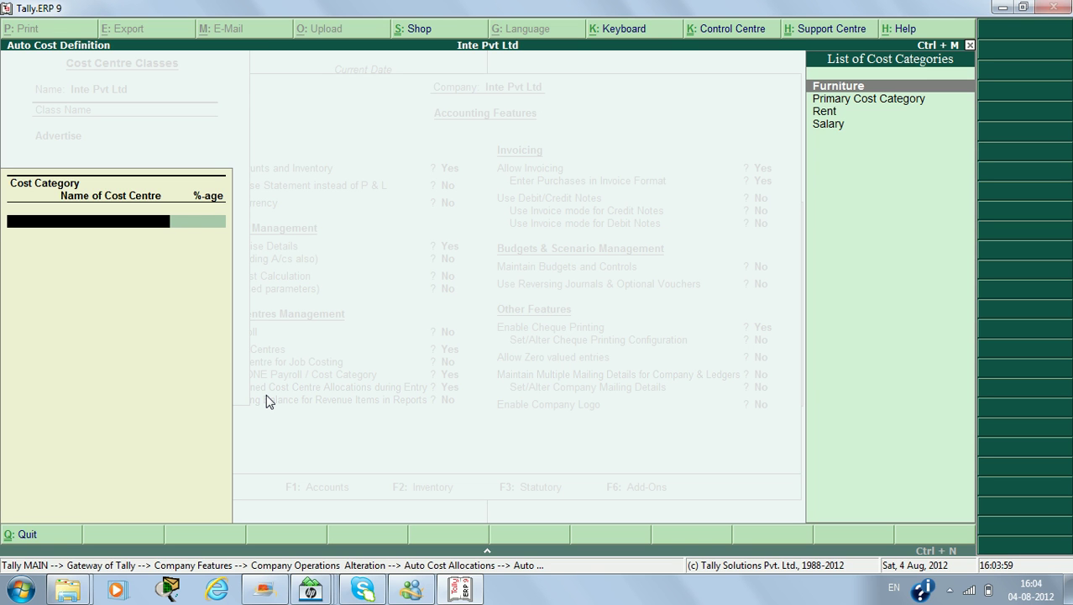
key(alt+c)
text(Advertisement)
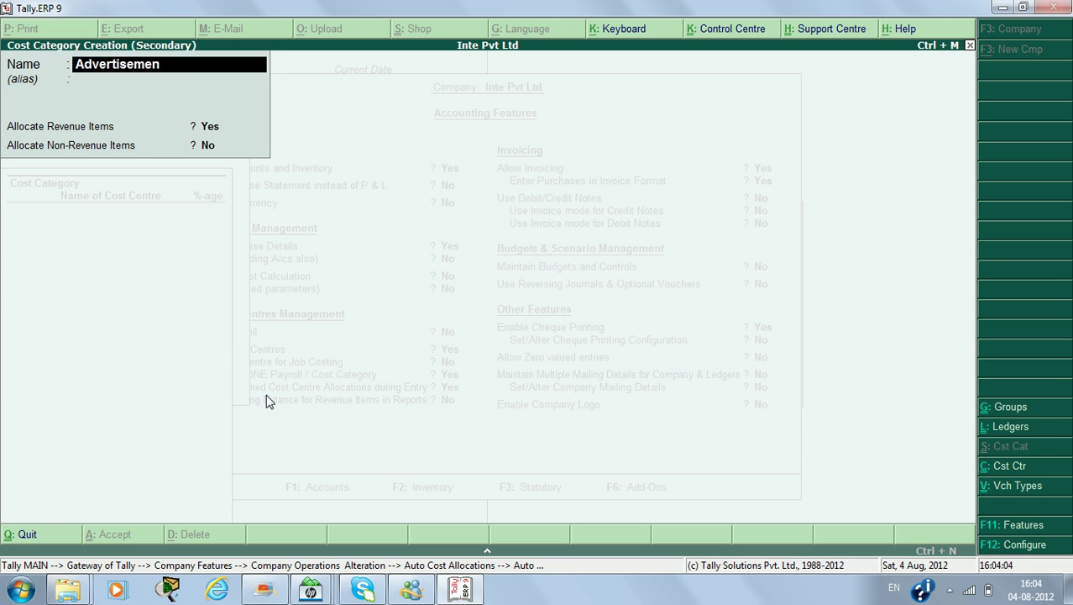
key(Return)
key(Return)
key(Return)
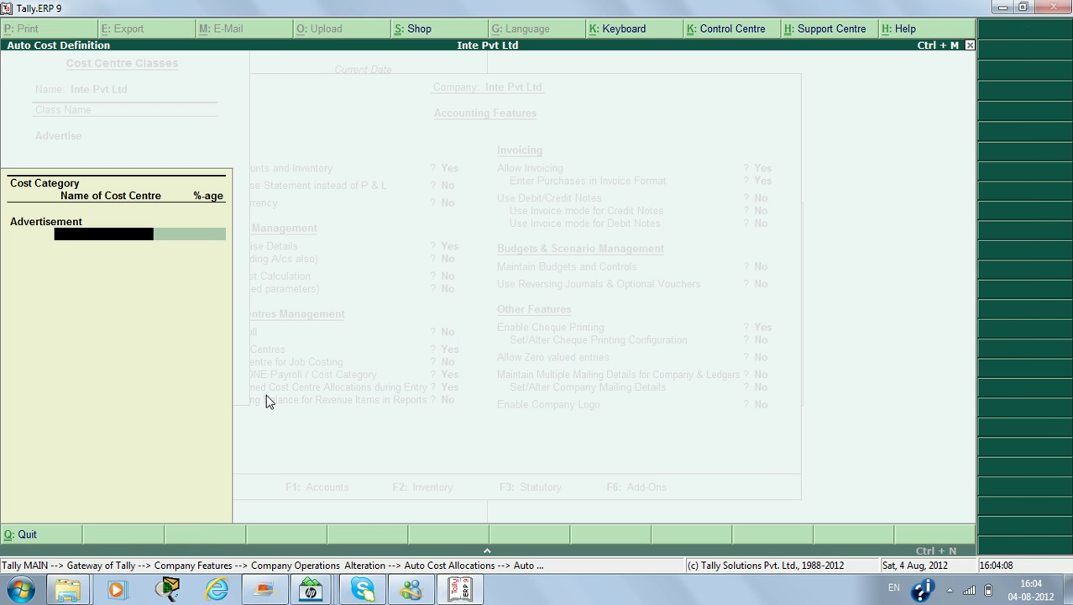
Create a cost centre named T.V in the Advertisement category, under Primary, and assign it 50%
key(alt+c)
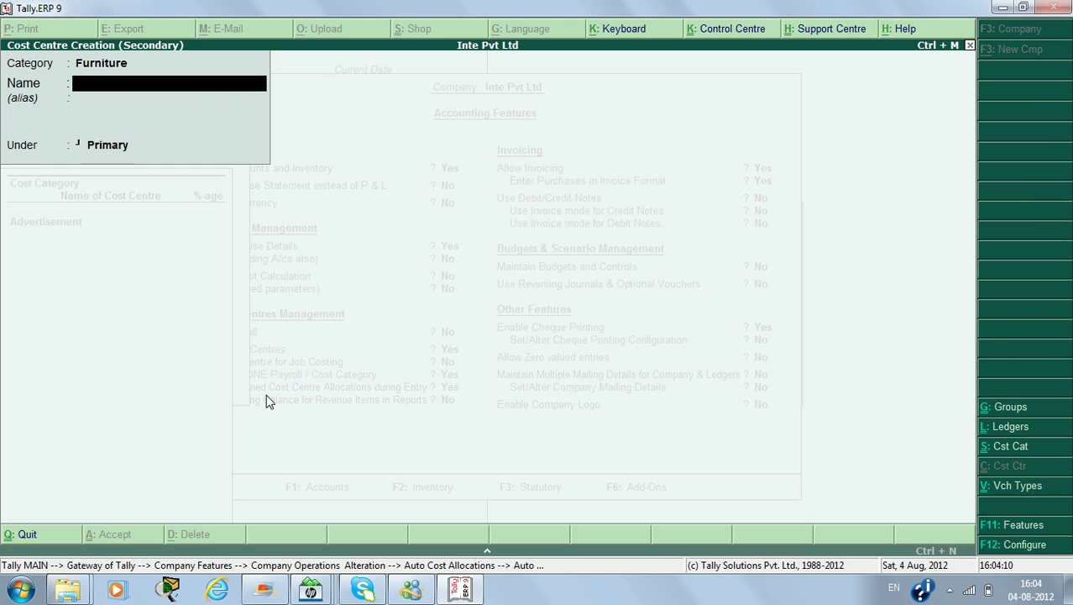
key(BackSpace)
text(A)
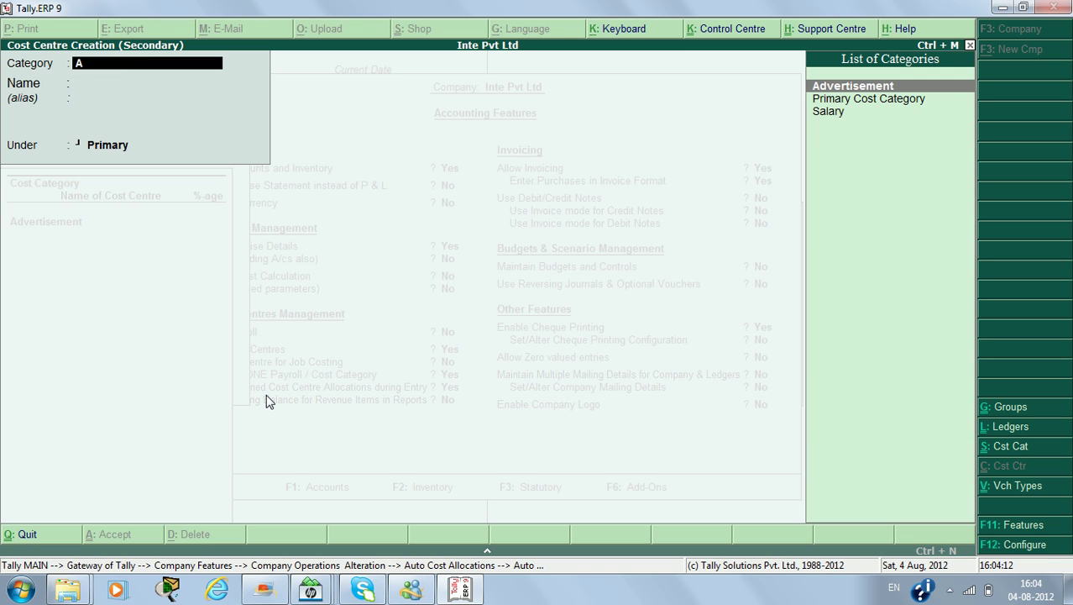
key(Return)
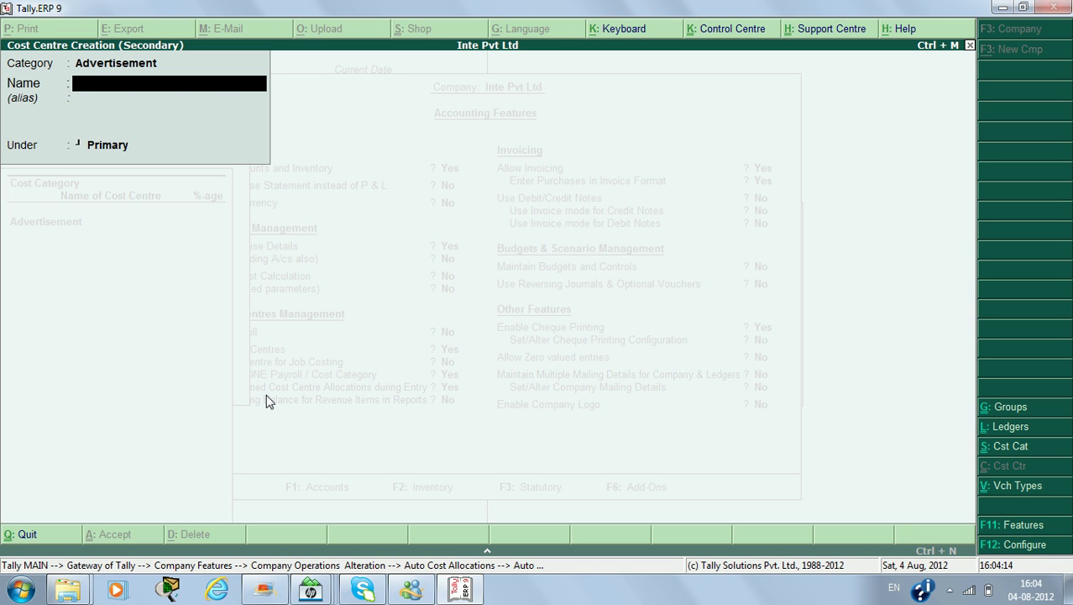
text(T.V)
key(Return)
key(Return)
key(Return)
key(Return)
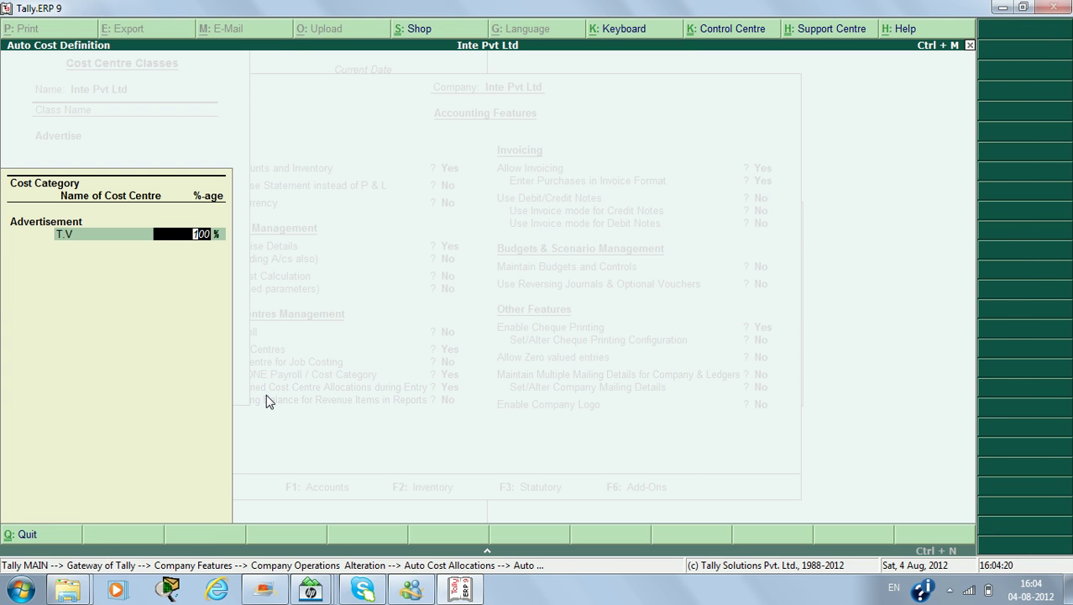
text(50)
key(Return)
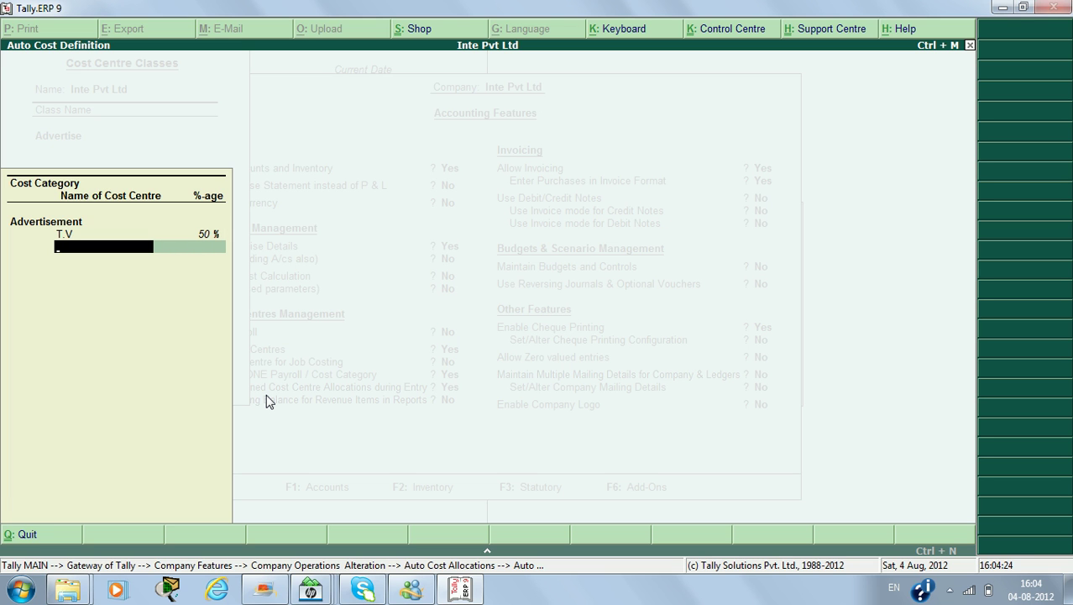
Create a cost centre named Newspaper in the Advertisement category, under Primary, and assign it 30%
key(alt+c)
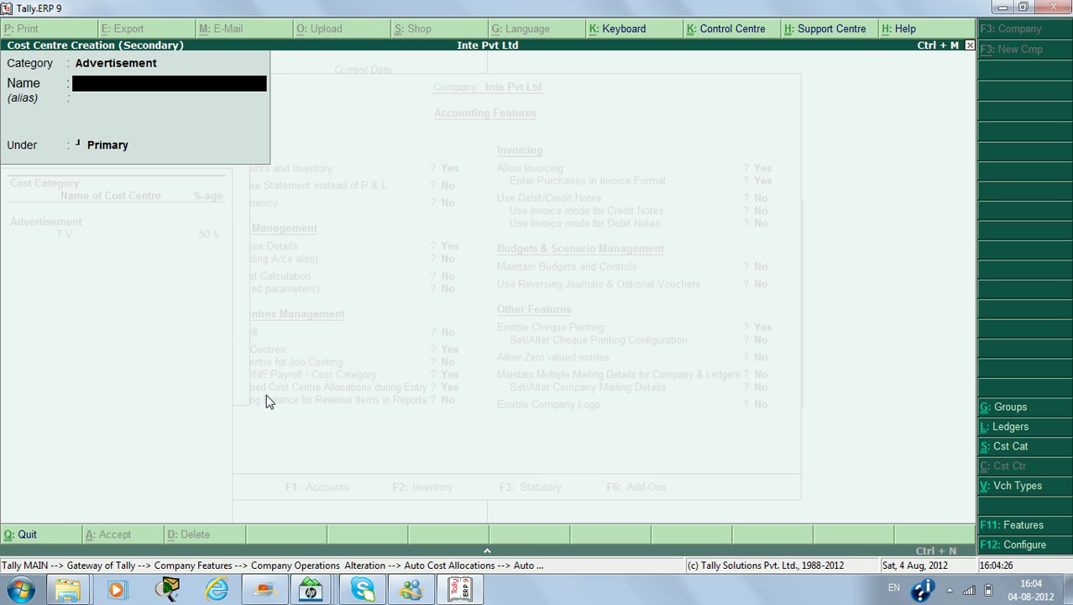
text(Newspaper)
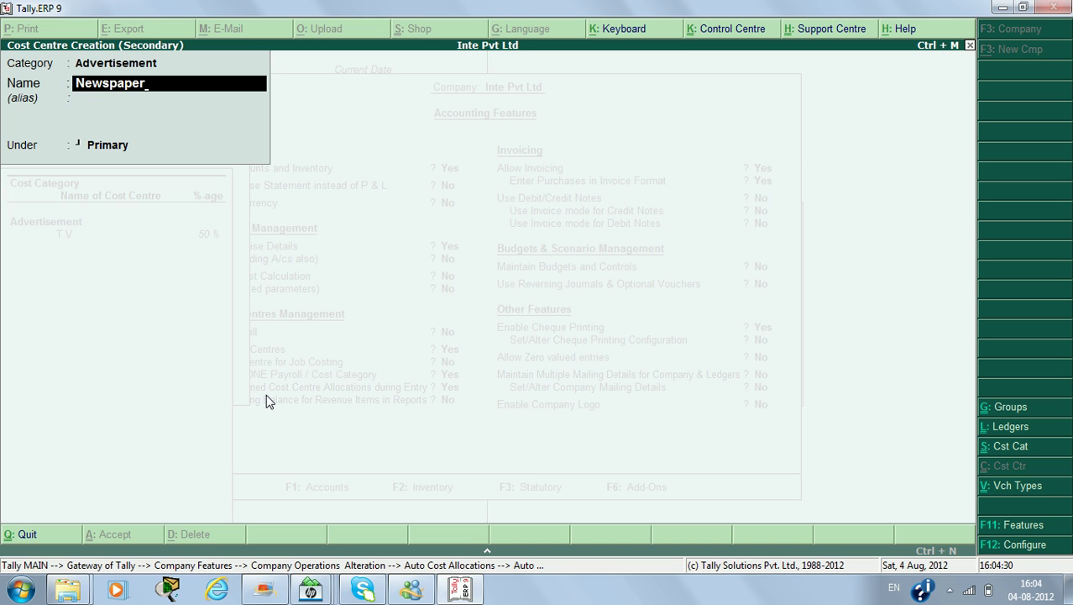
key(Return)
key(Return)
key(Return)
key(Return)
text(3)
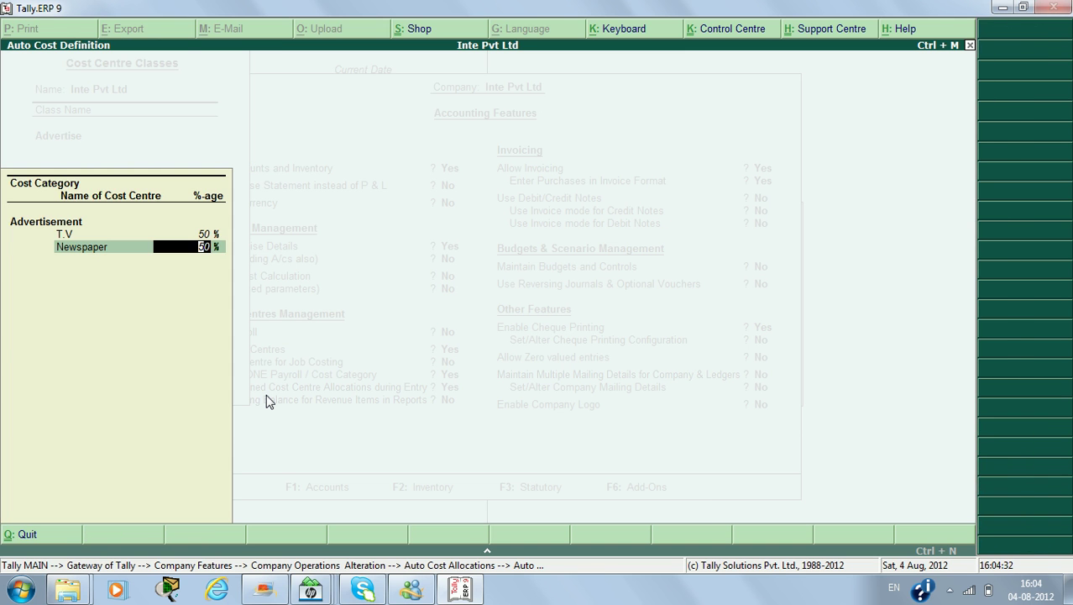
text(0)
key(Return)
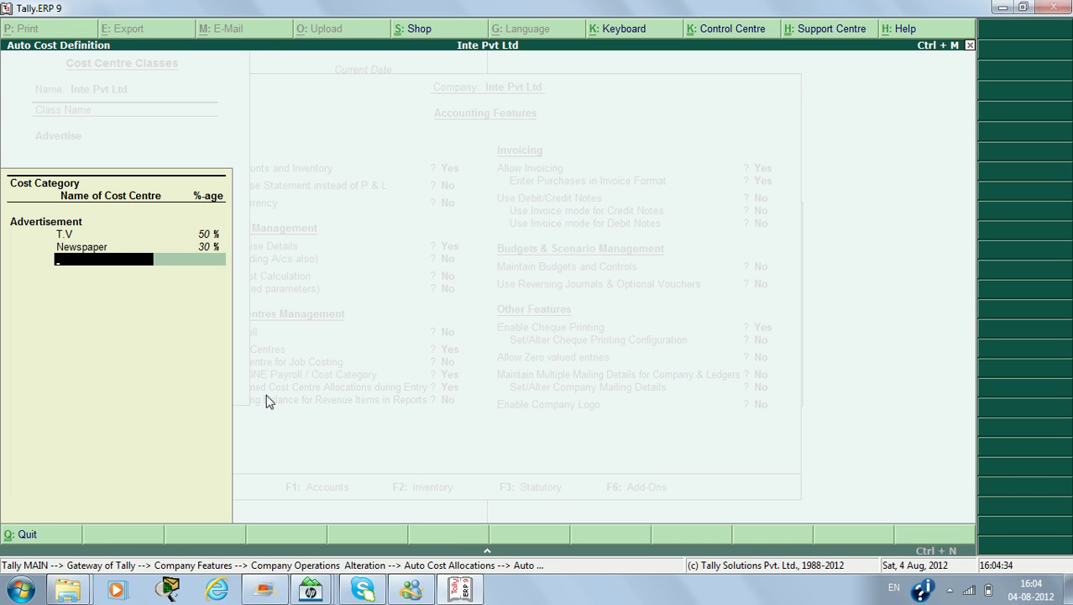
Create a Banners cost centre in the Advertisement category, under Primary, with 20%, then finish the class and save the accounting features
key(alt+c)
text(Banners)
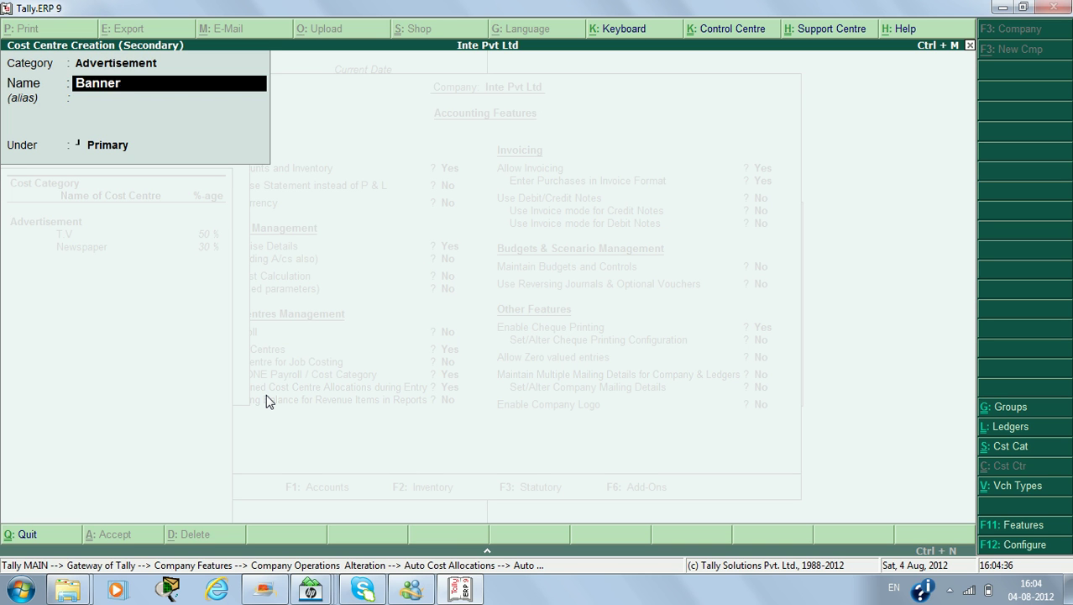
key(Return)
key(Return)
key(Return)
key(Return)
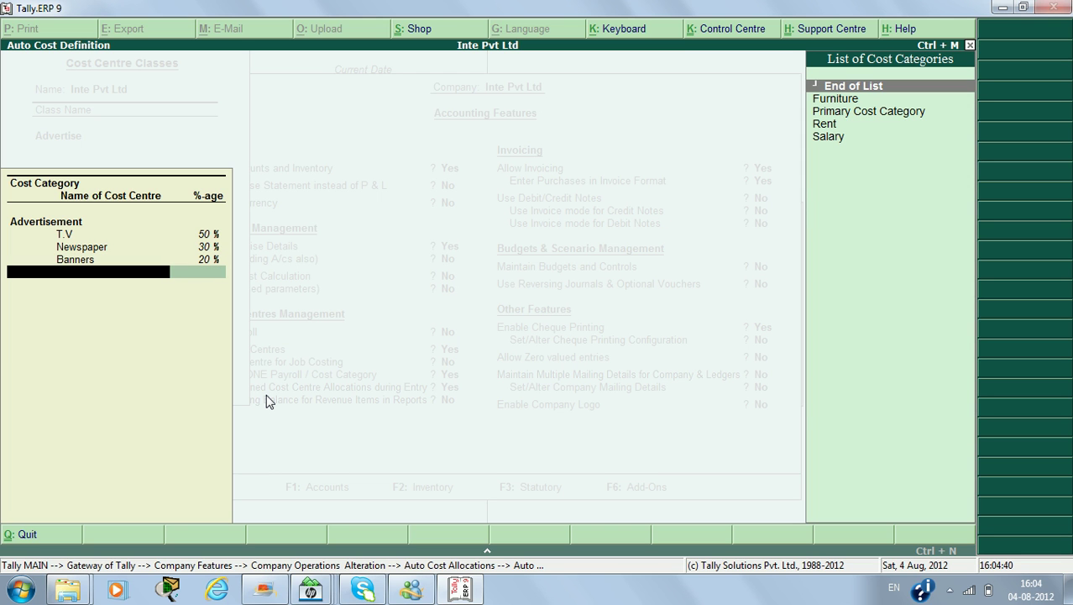
key(Return)
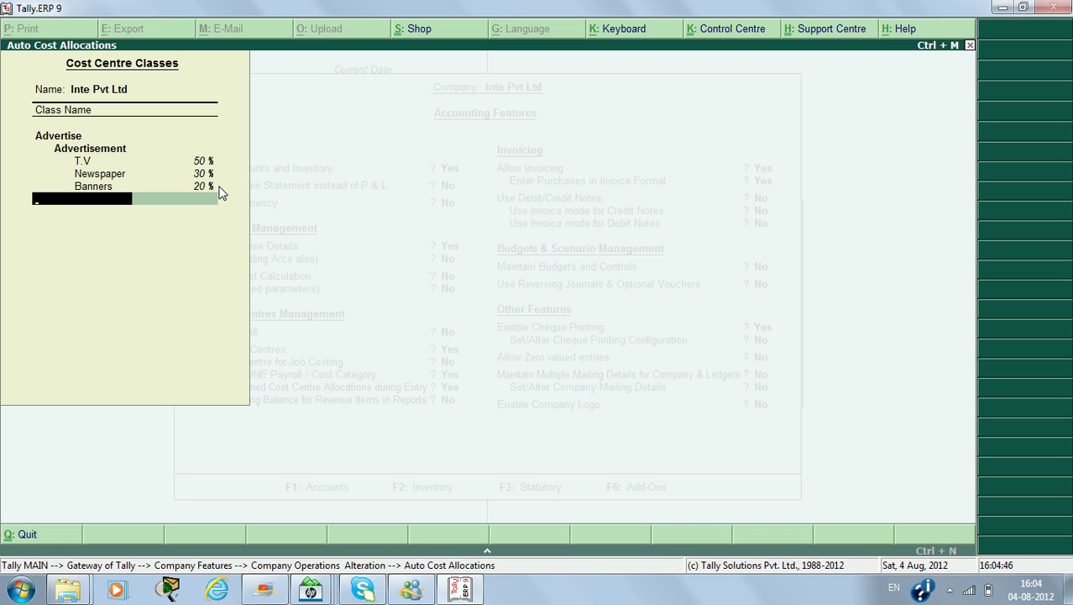
key(Return)
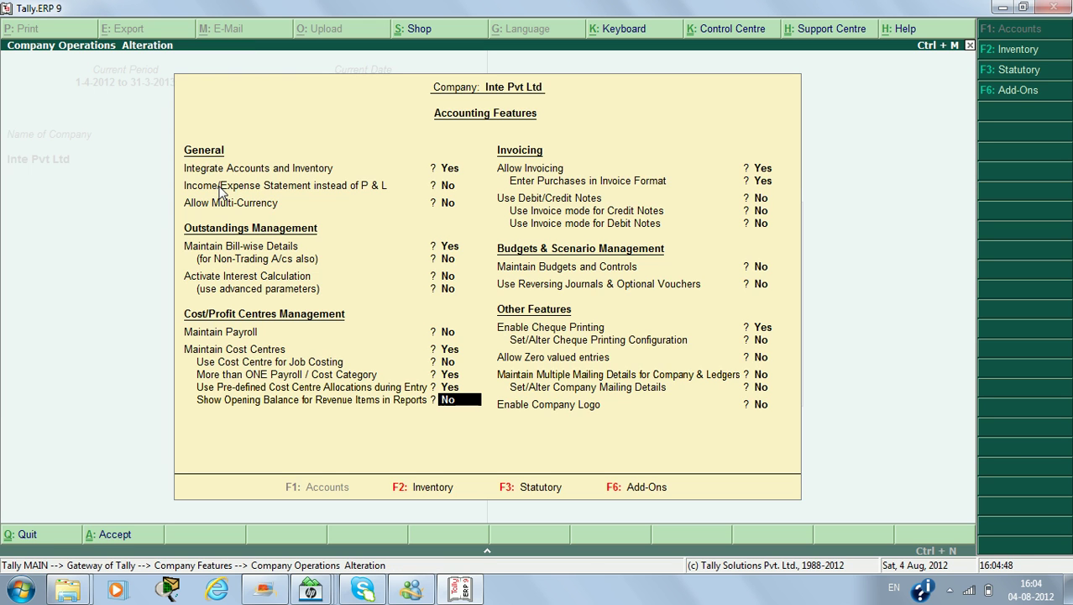
key(ctrl+a)
key(Escape)
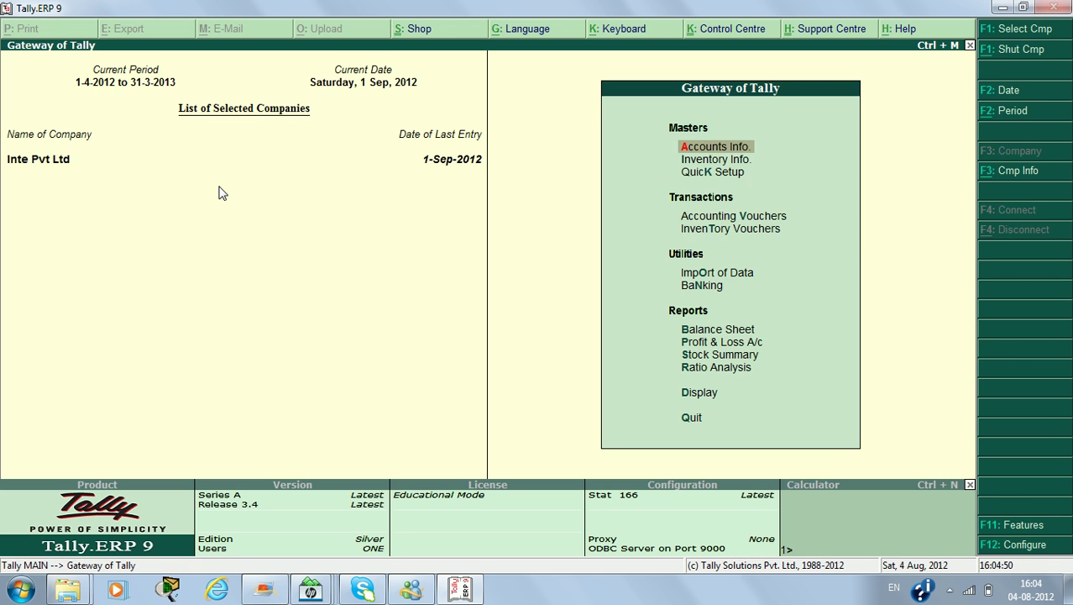
Start a Payment voucher and choose Advertise as its cost centre class
key(v)
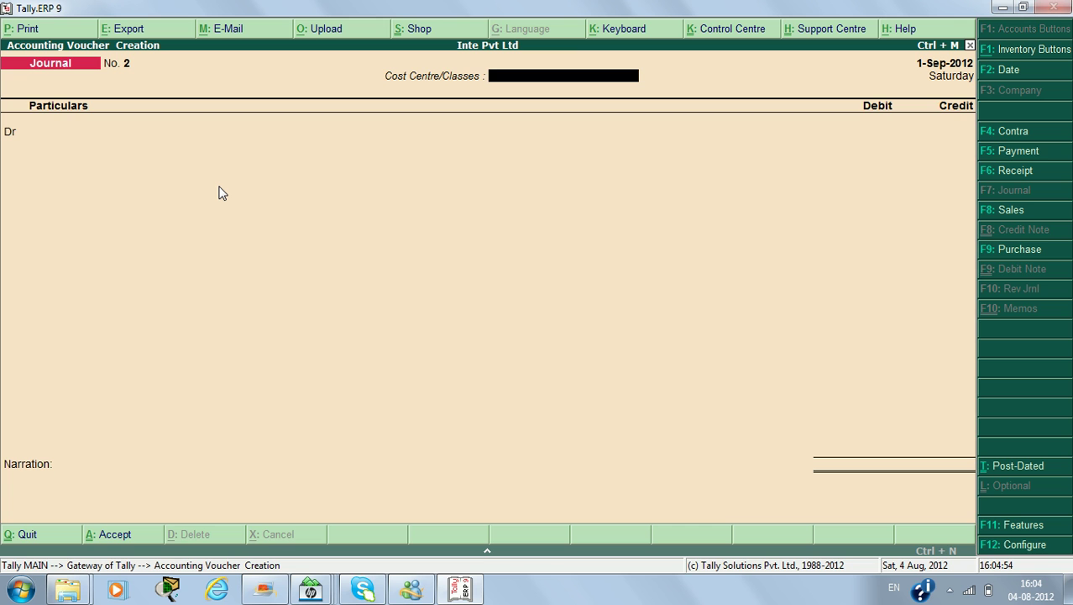
key(F5)
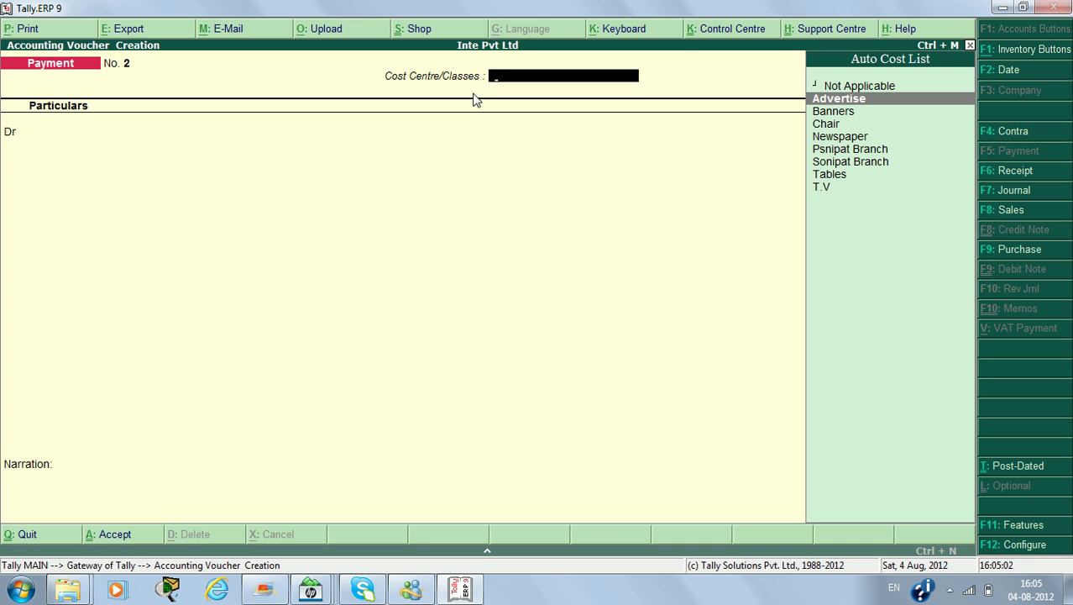
key(Return)
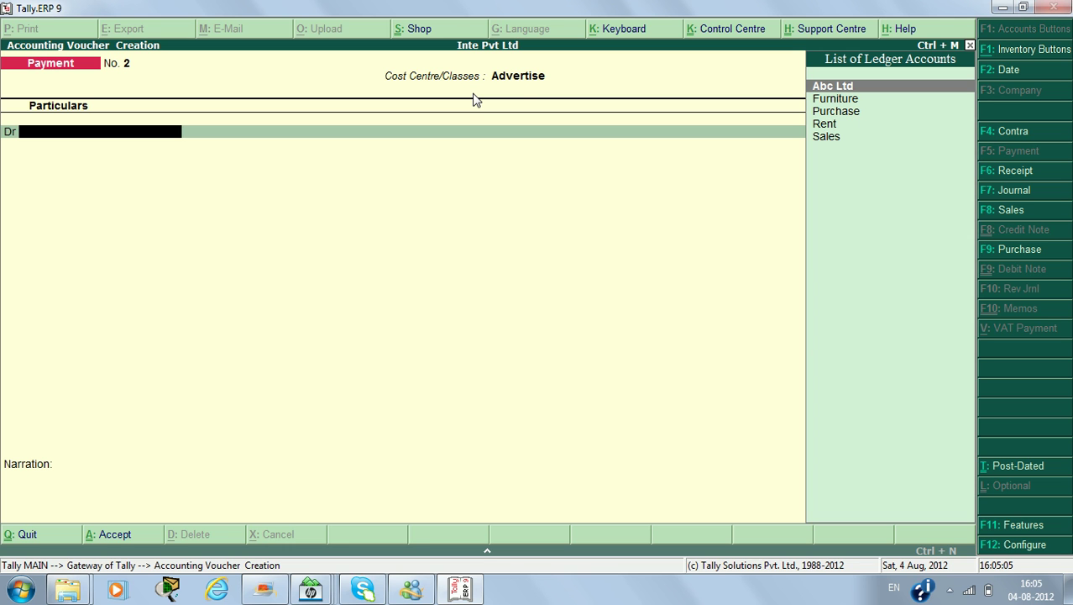
Create an Advertisement ledger from the payment voucher for use as its debit account
key(alt+c)
text(Ad)
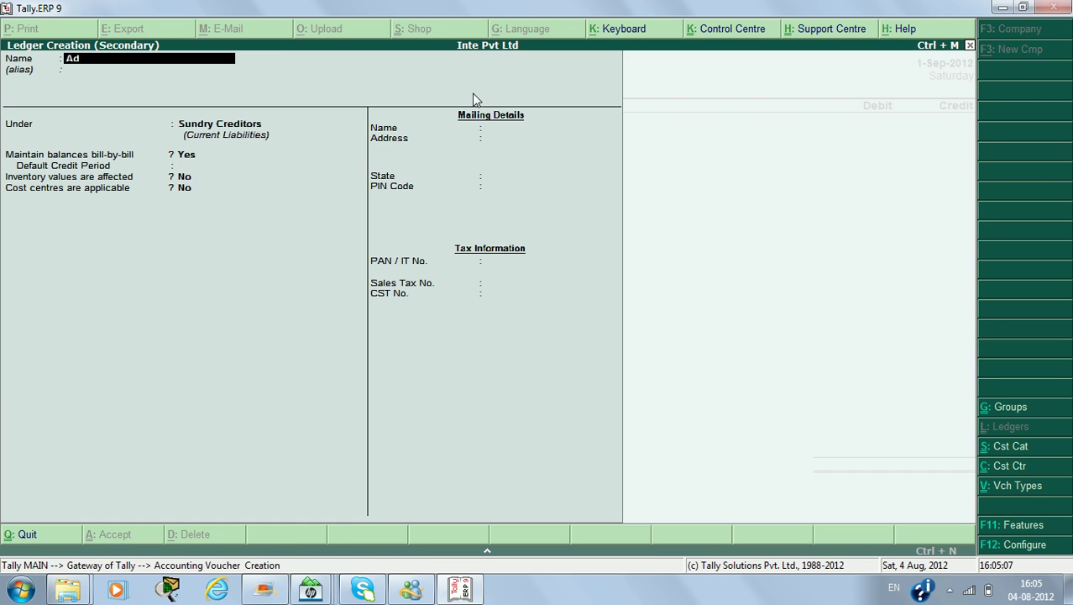
text(vertisem)
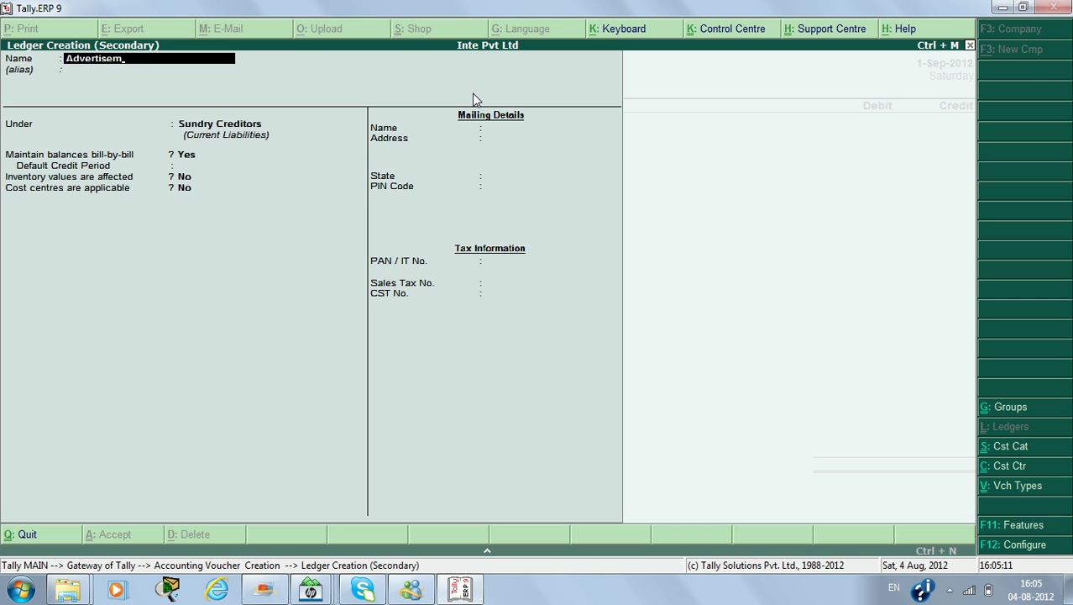
text(ent)
key(Return)
key(Return)
text(I)
key(Down)
key(Down)
key(Return)
key(Return)
key(Return)
key(Return)
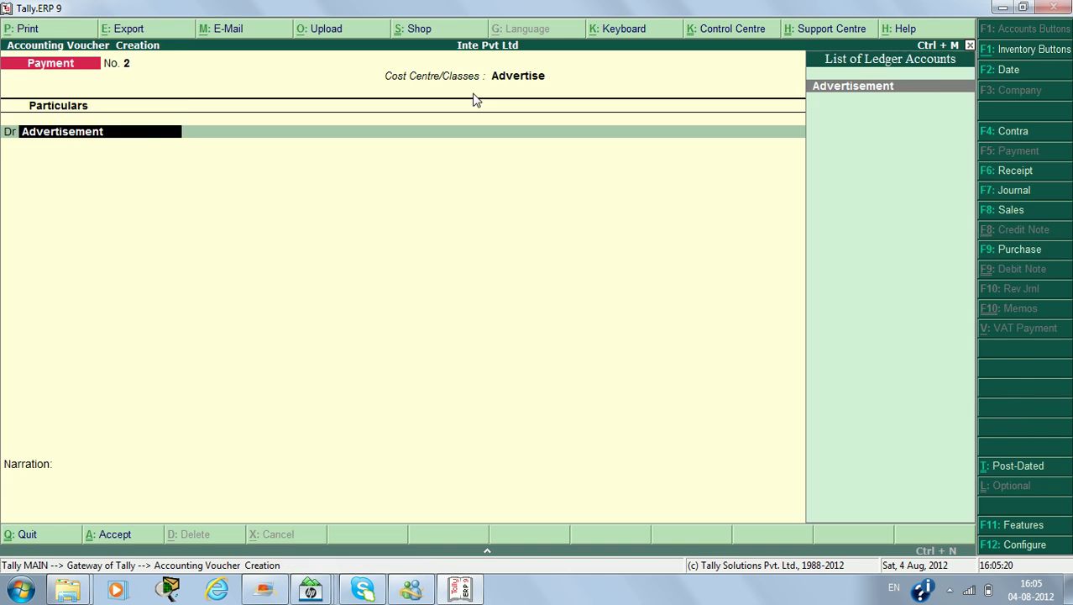
Debit Advertisement with 200000, credit the same amount to Cash, and save the payment voucher without a narration
text(200000)
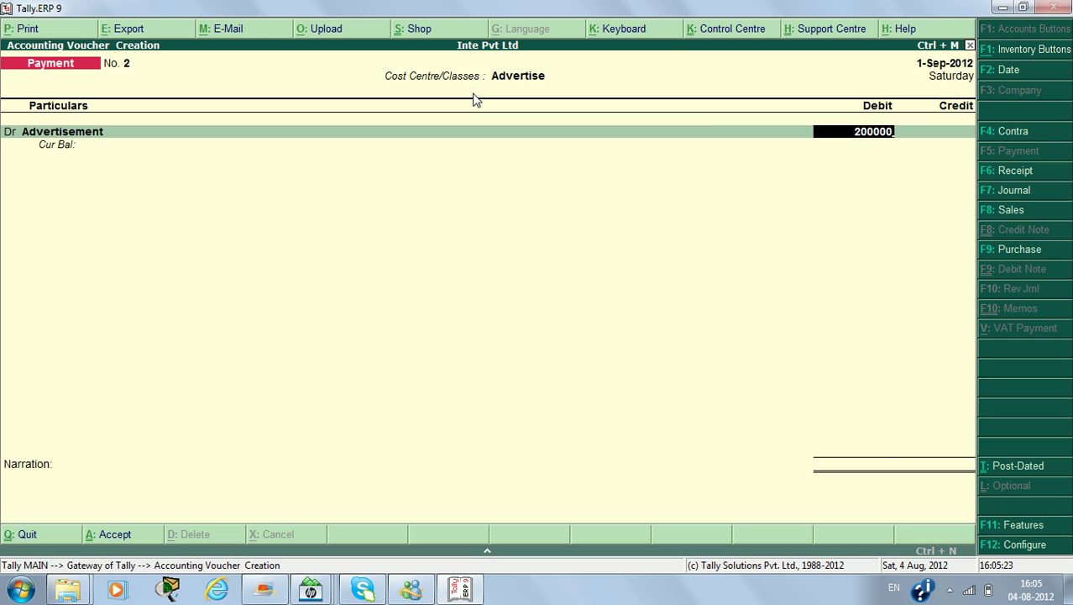
key(Return)
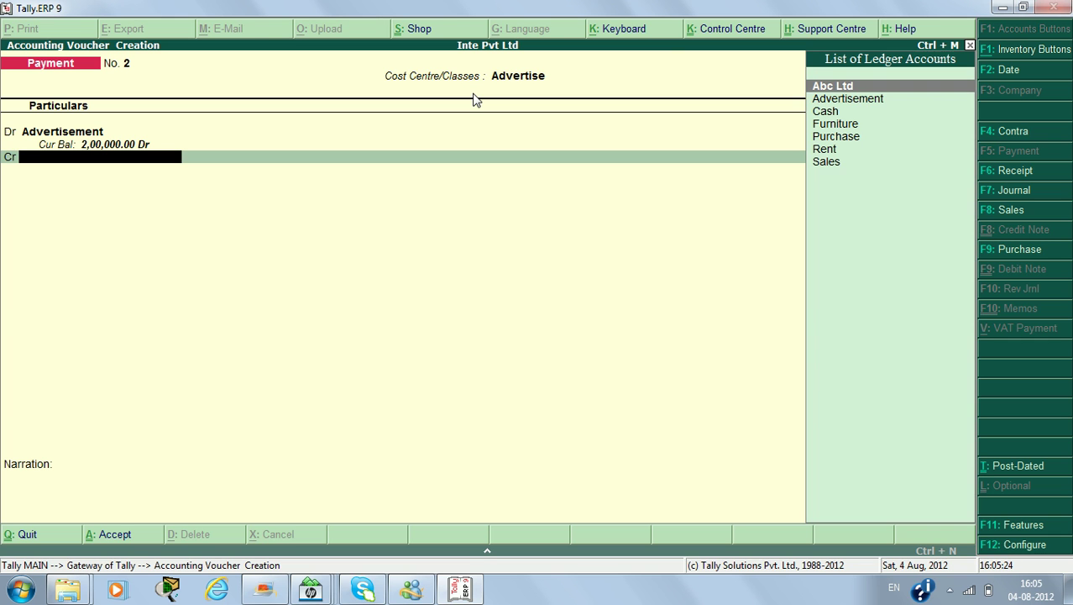
key(Down)
key(Down)
key(Down)
key(Down)
key(Up)
key(Up)
key(Return)
key(Return)
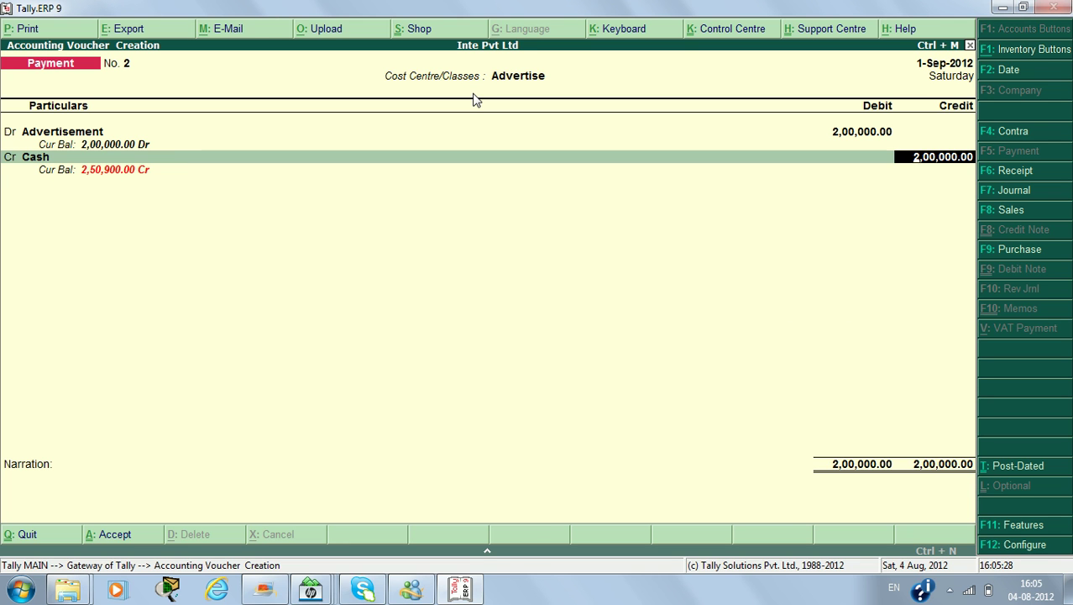
key(Return)
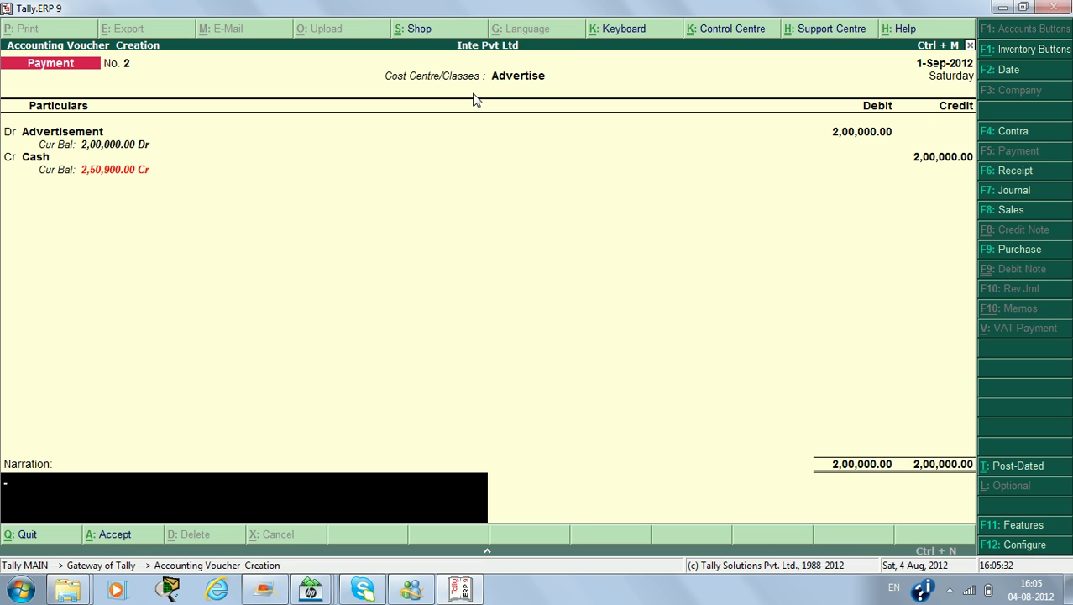
key(Return)
key(Return)
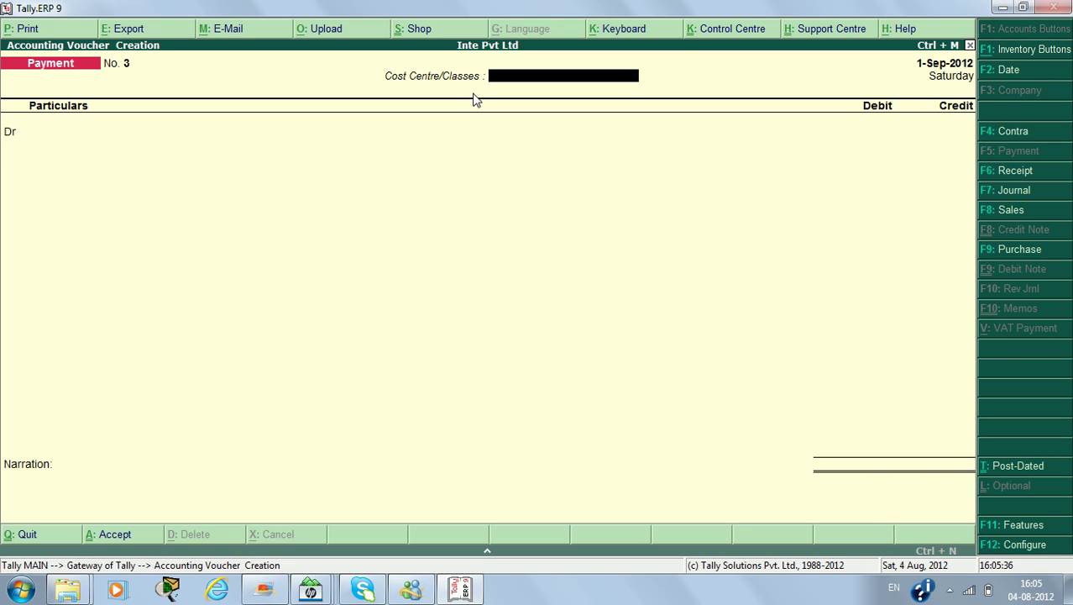
Reopen the saved advertisement payment voucher to check its cost centre allocation, and return to the Gateway of Tally
key(Page_Up)
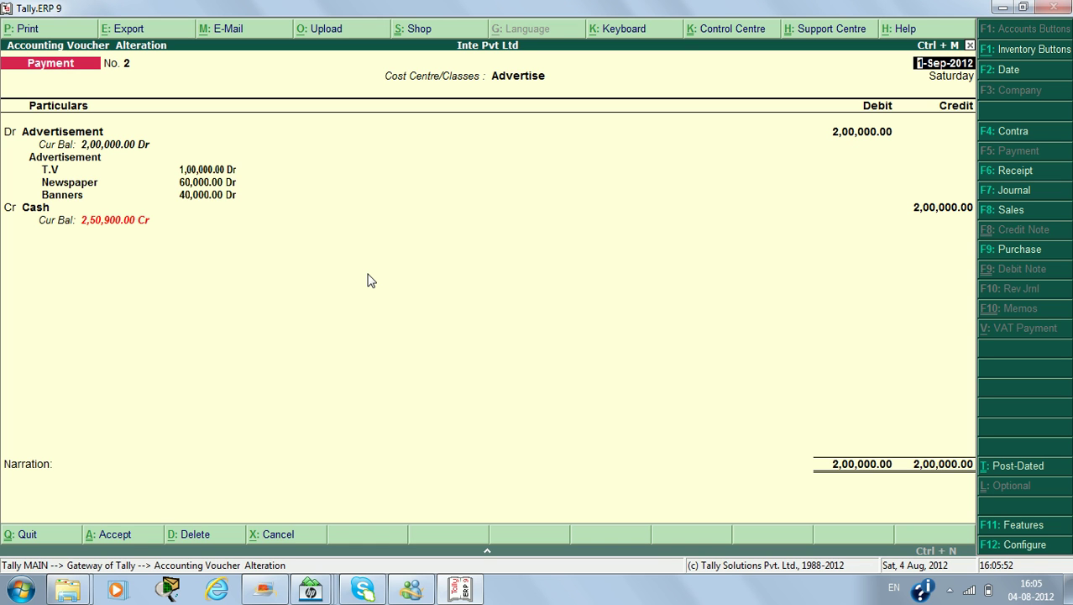
key(Escape)
key(y)
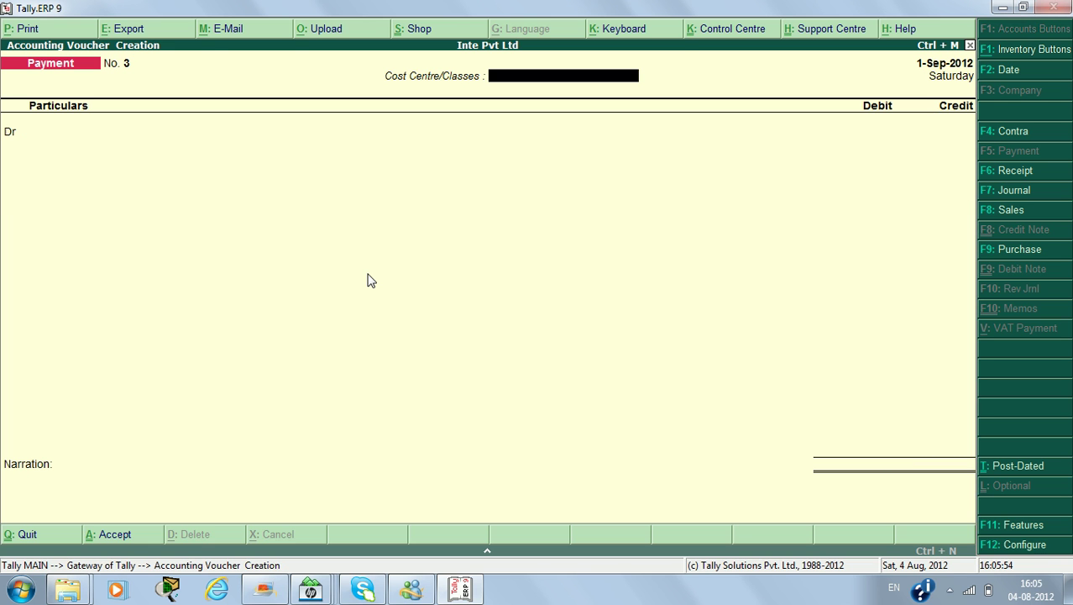
key(Escape)
key(y)
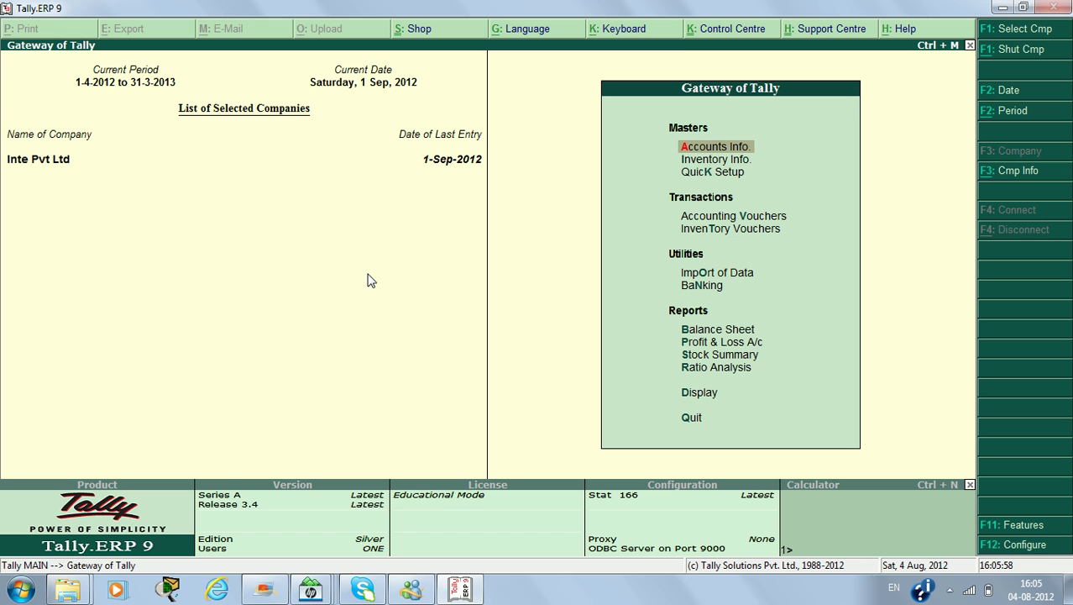
Display the cost centre Category Summary from the Statements of Accounts to review the amounts per category
key(Down)
key(Down)
key(Down)
key(Down)
key(Down)
key(Down)
key(Down)
key(Down)
key(Down)
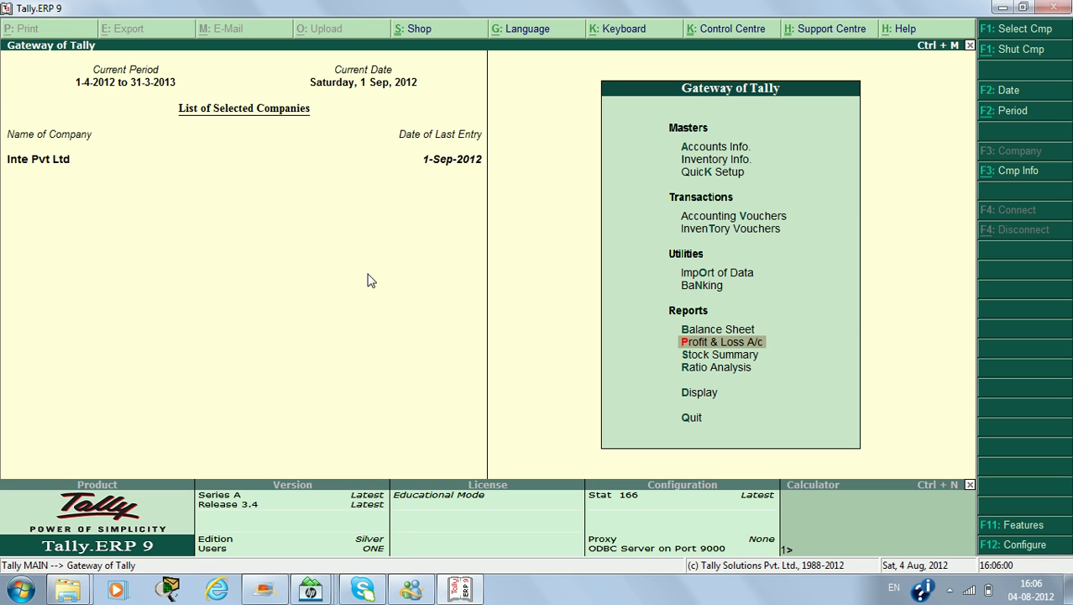
key(Down)
key(Down)
key(Return)
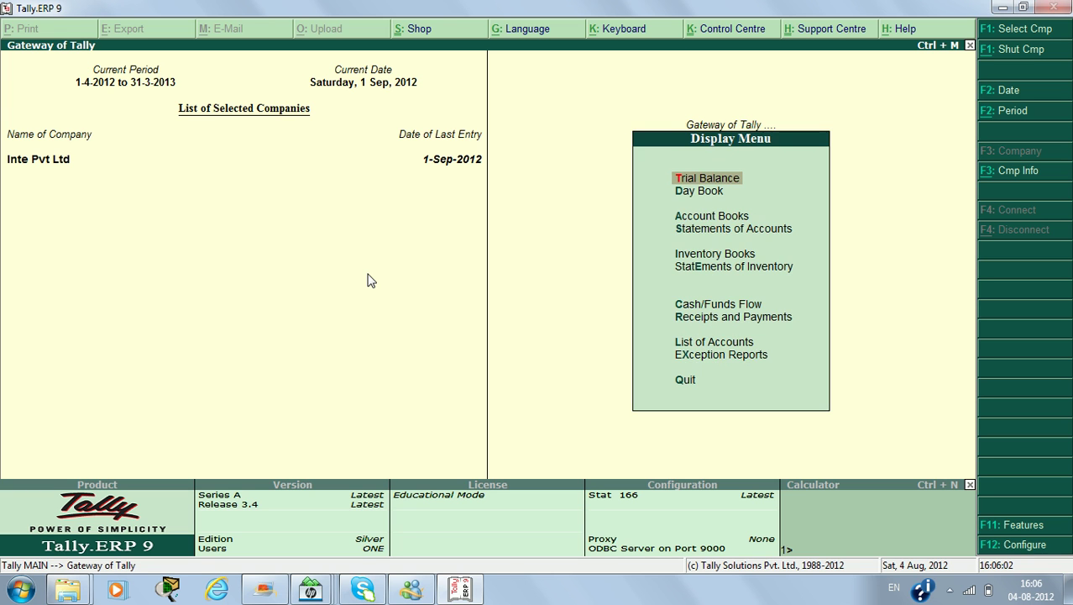
key(Down)
key(Down)
key(Down)
key(Up)
key(Return)
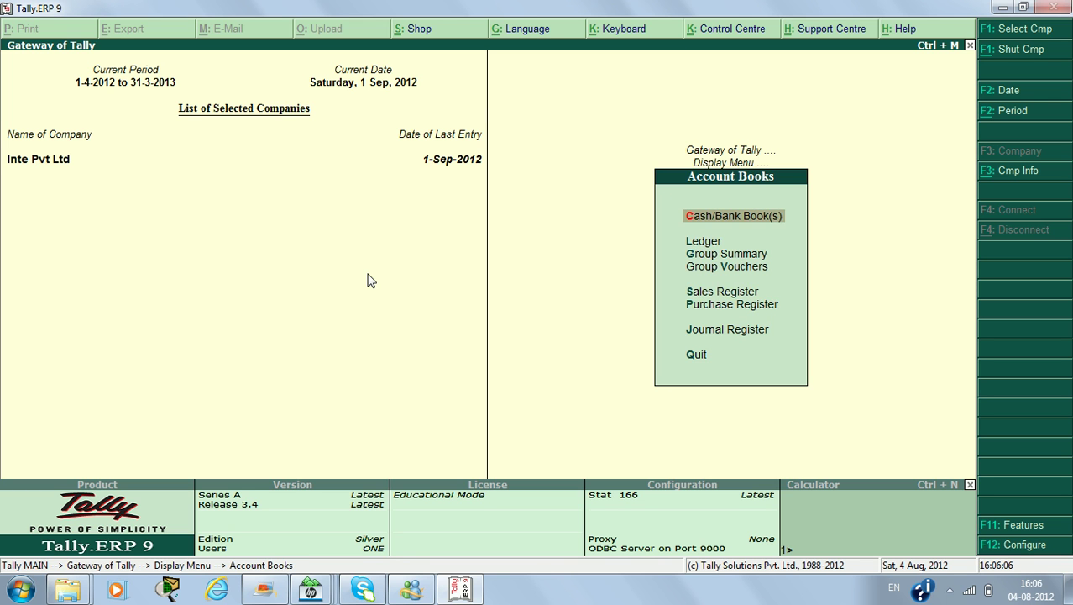
key(Escape)
key(Down)
key(Return)
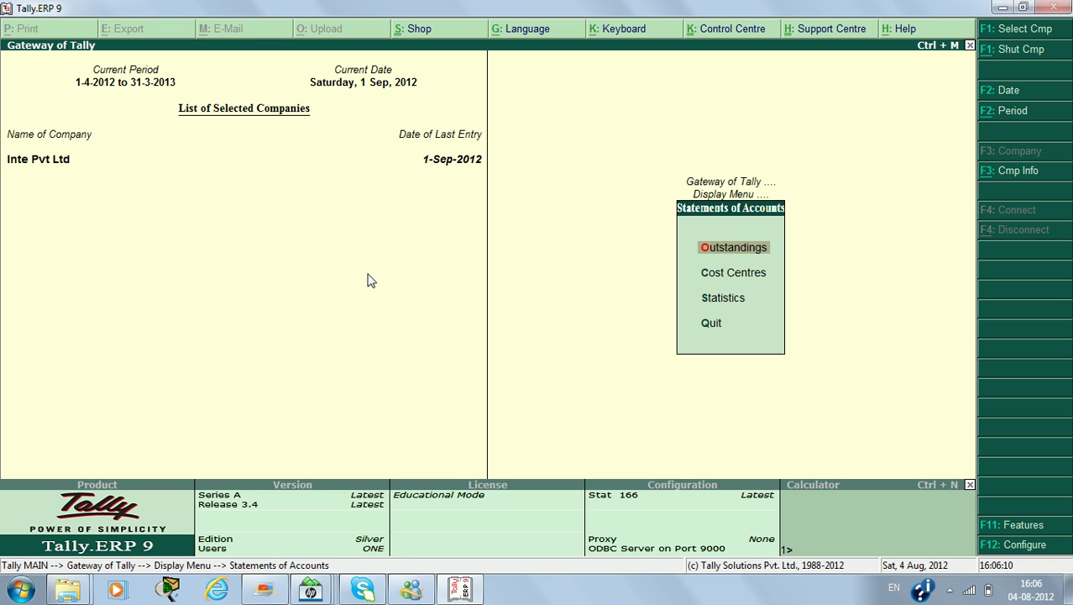
key(Down)
key(Return)
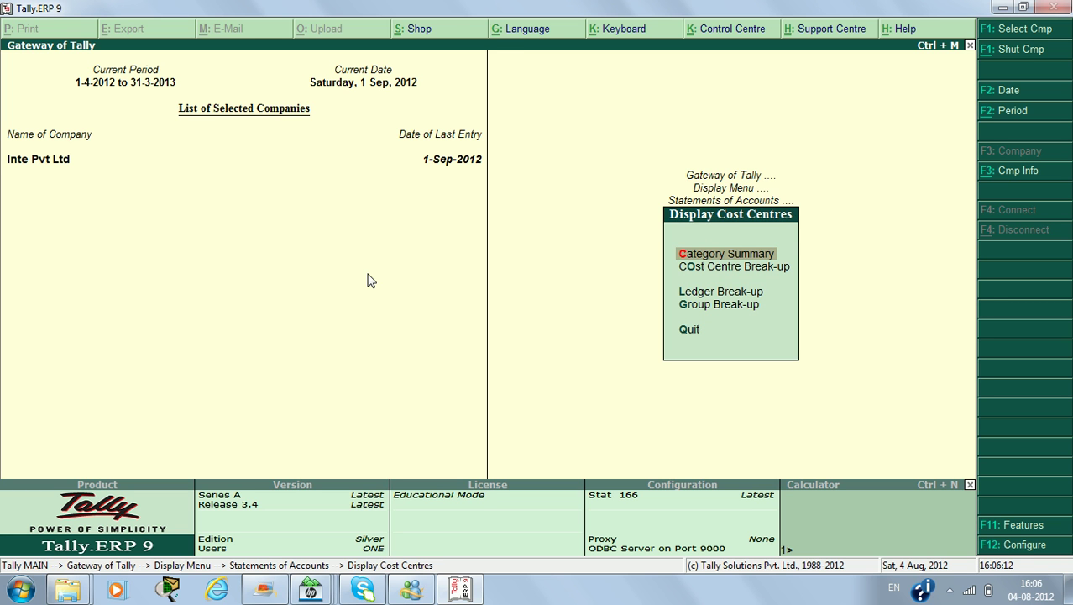
key(Return)
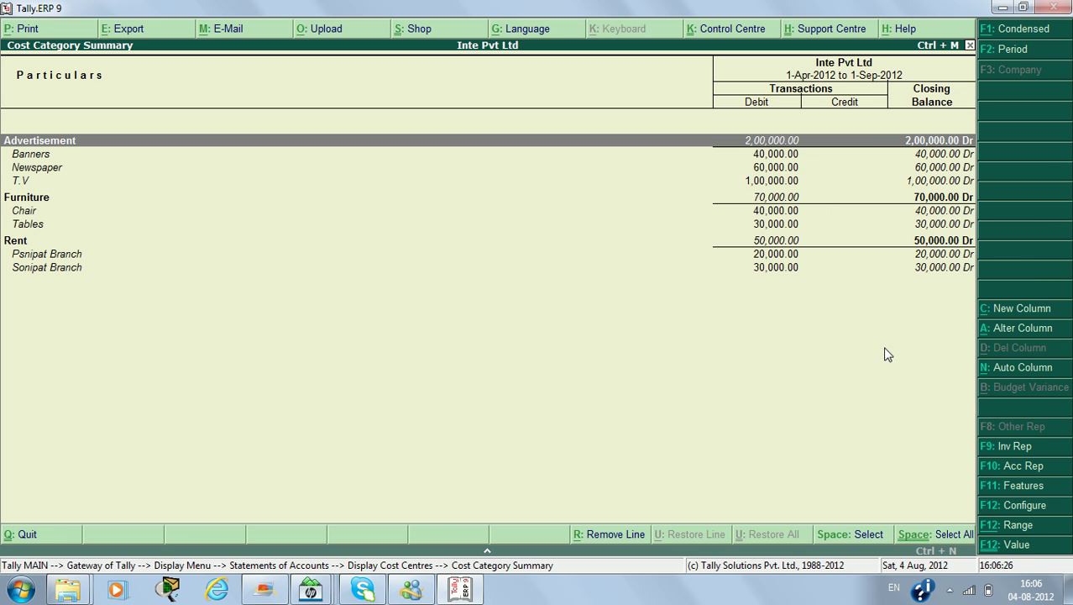
Close the Cost Category Summary and return to the Gateway of Tally
key(Escape)
key(Escape)
key(Escape)
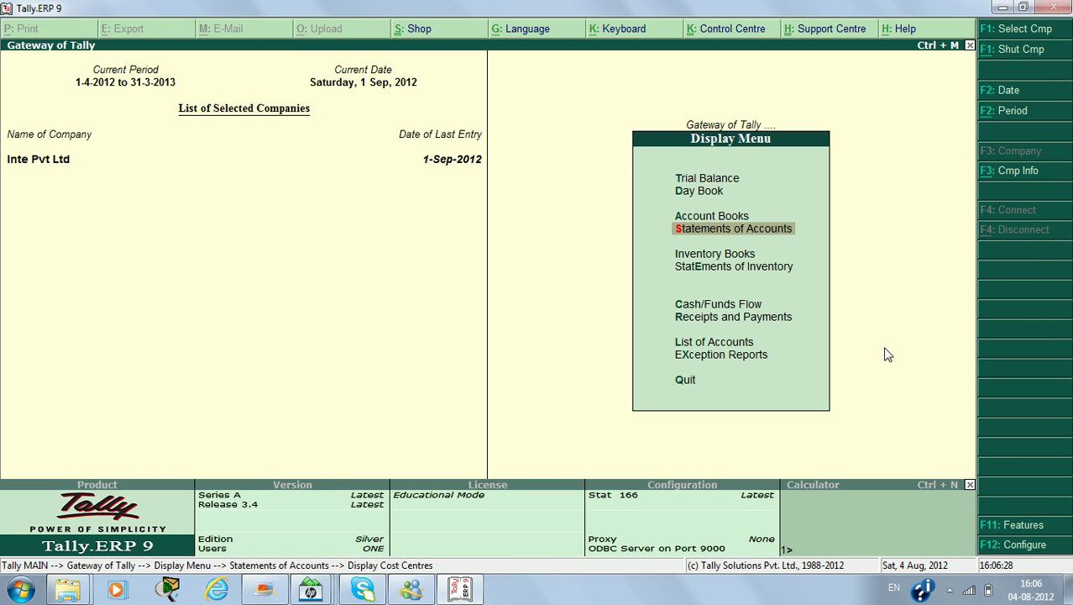
key(Escape)
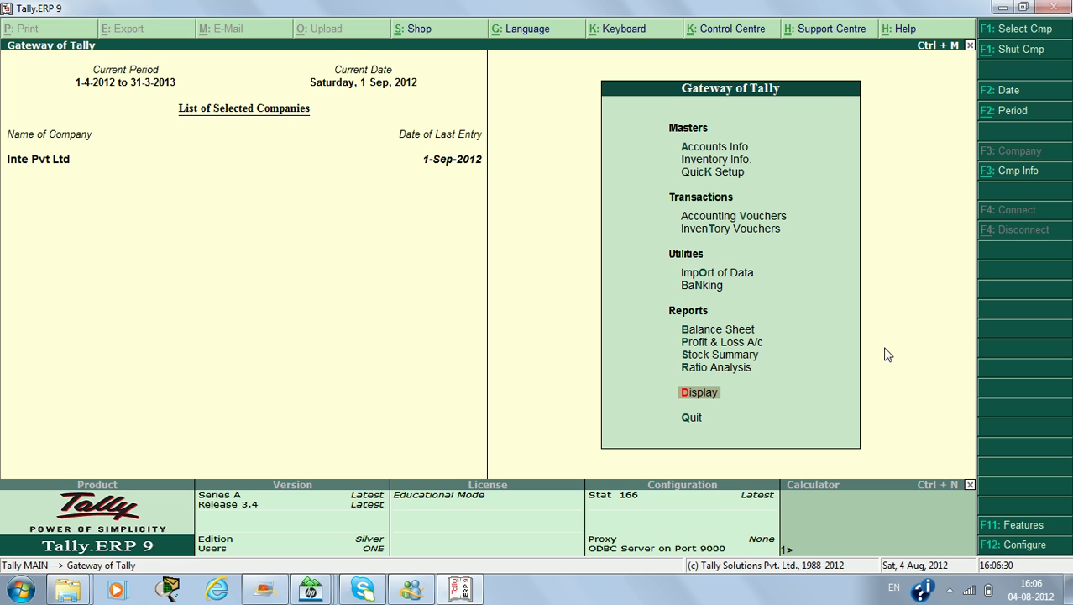